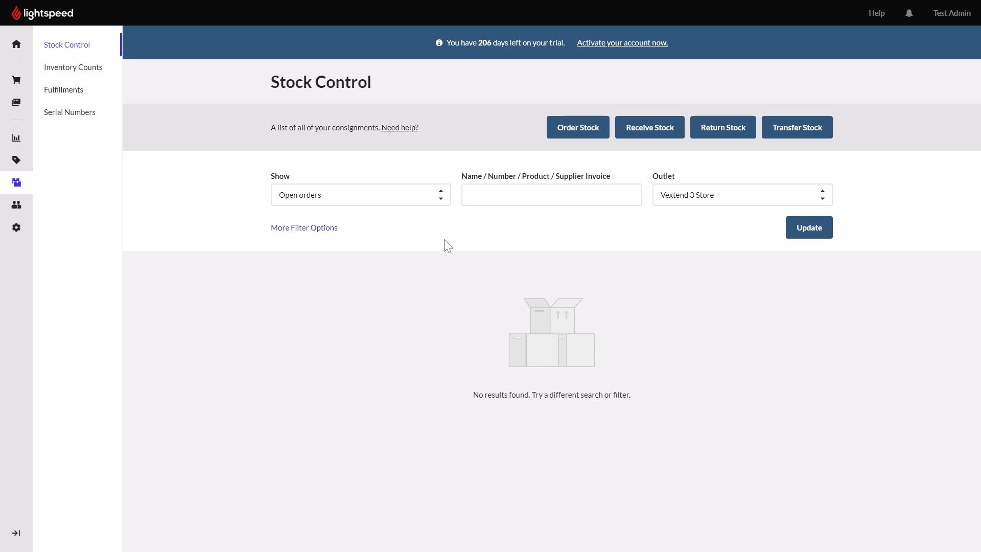
Start a new stock order and choose MY WORD! as its supplier.
click(578, 129)
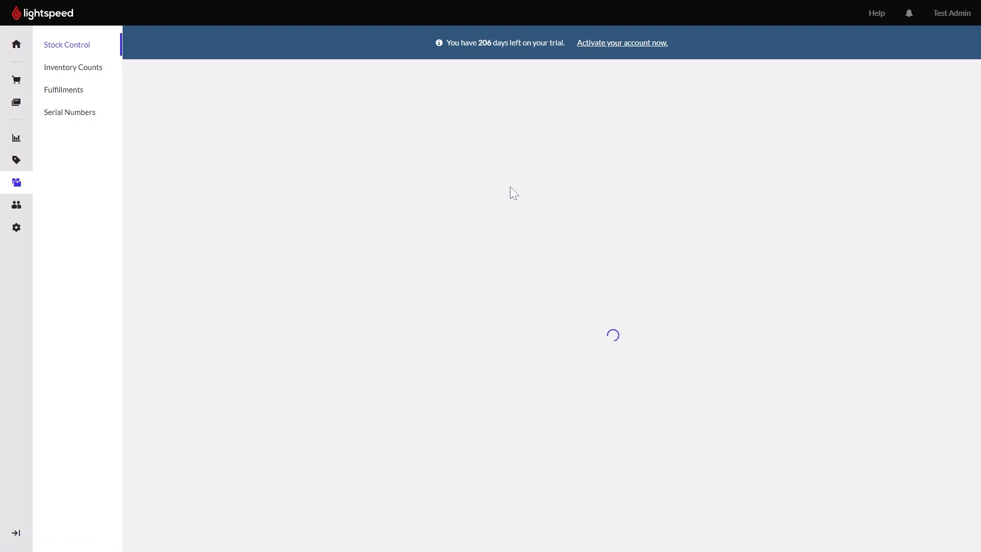
click(469, 204)
scroll(470, 338, down, 15)
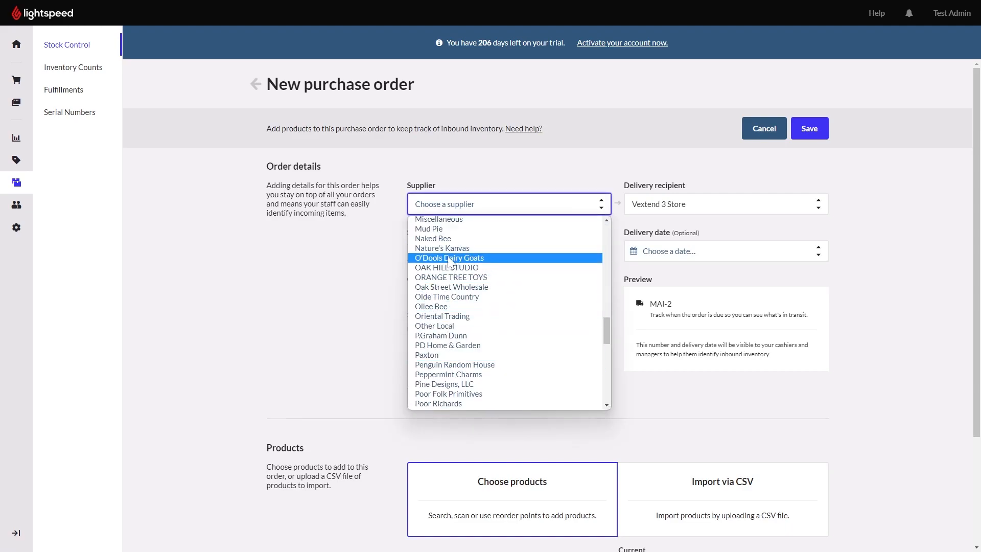
scroll(450, 261, up, 4)
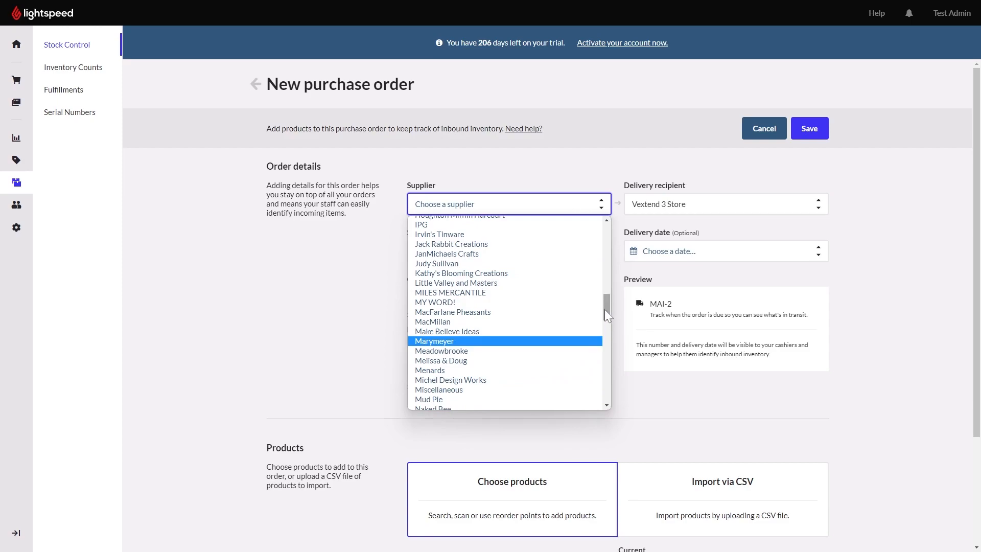
click(471, 302)
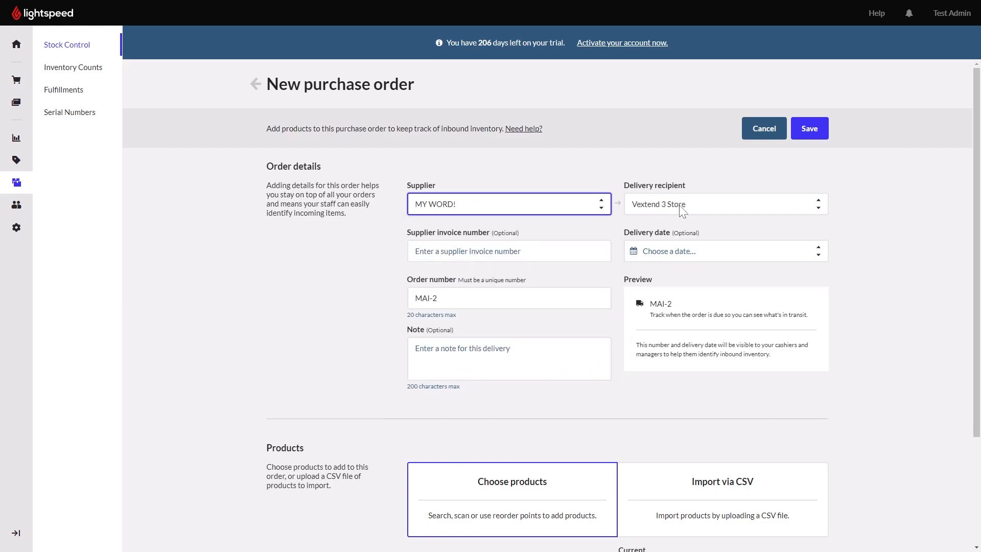
Set the order's delivery date to 7 Dec 2022 and save the purchase order.
click(690, 254)
click(697, 354)
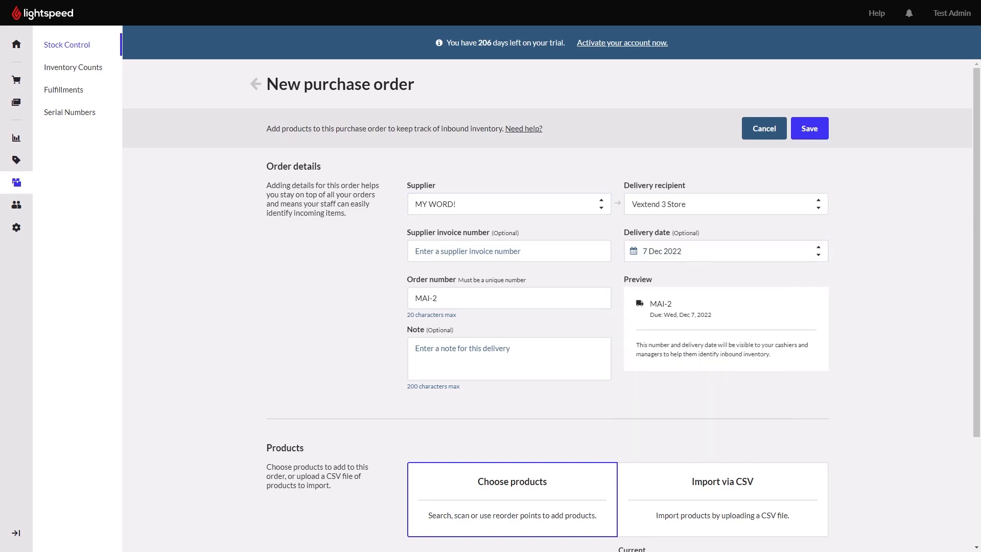
scroll(693, 308, down, 3)
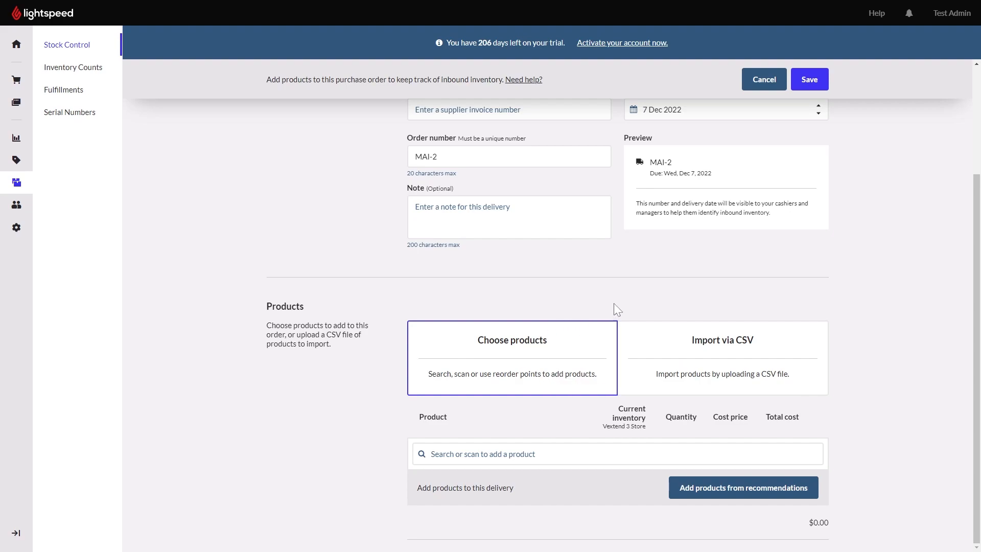
click(809, 84)
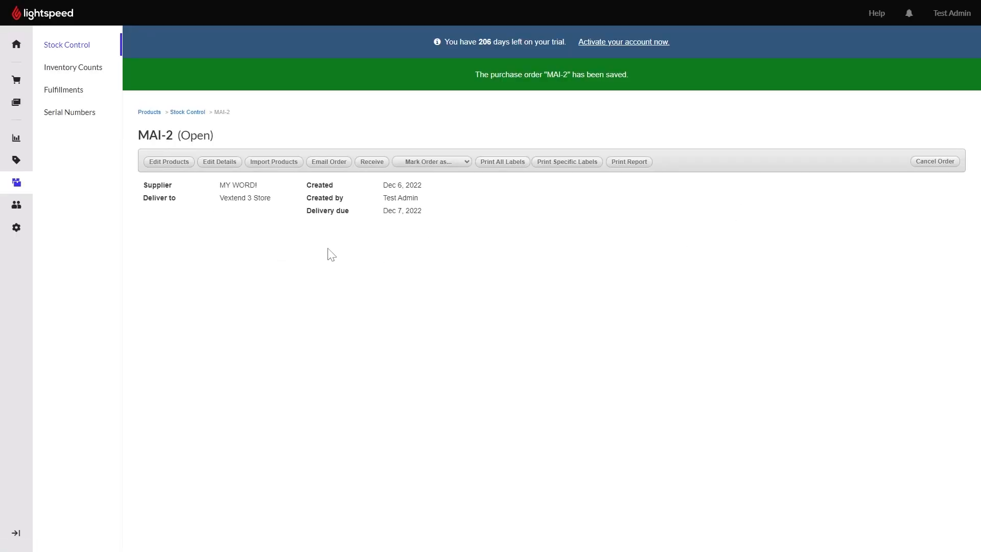
Start a Vextend product import for the saved order and load the sample_order CSV file.
click(288, 165)
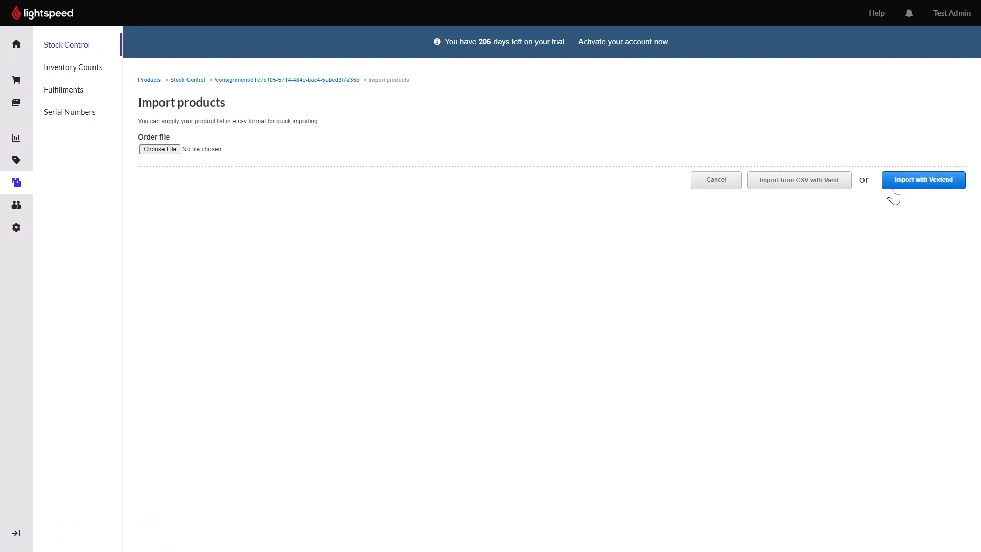
click(926, 191)
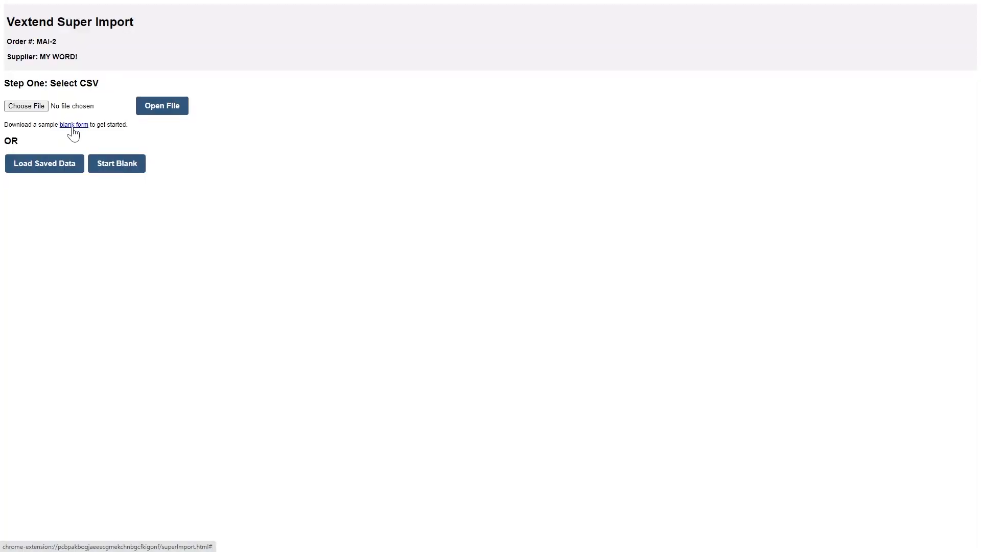
click(45, 107)
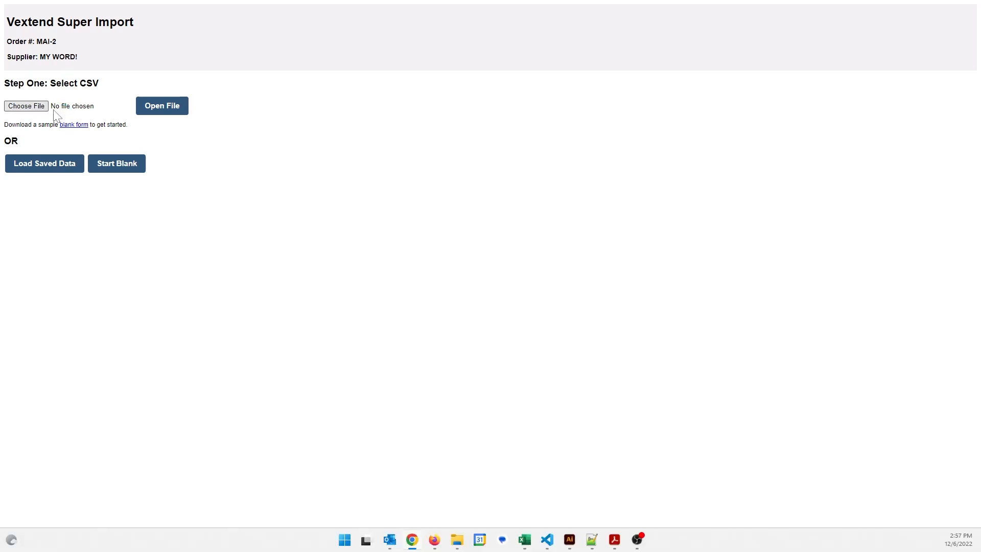
click(132, 101)
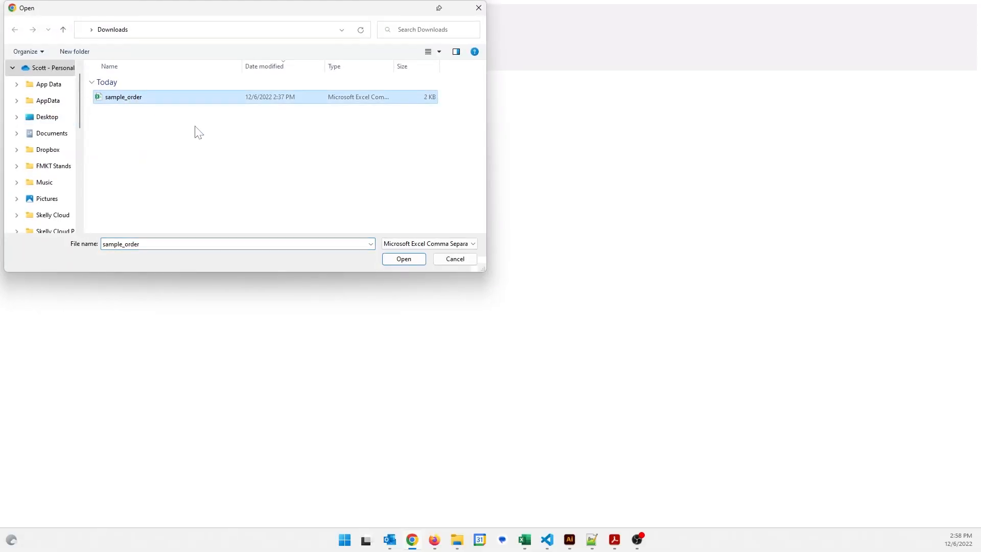
click(415, 259)
click(169, 106)
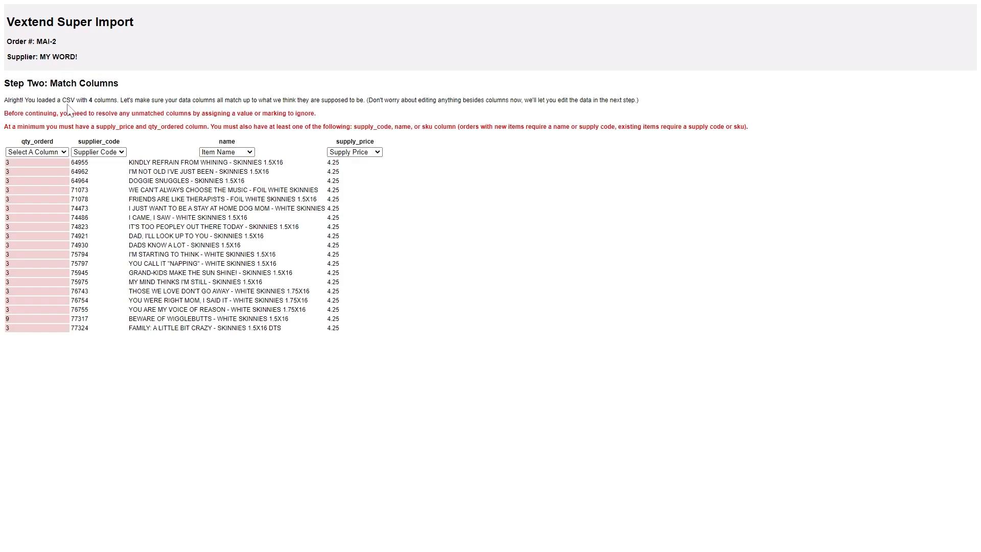
Match the unmatched qty_orderd column to Order Qty and continue to data editing.
click(57, 155)
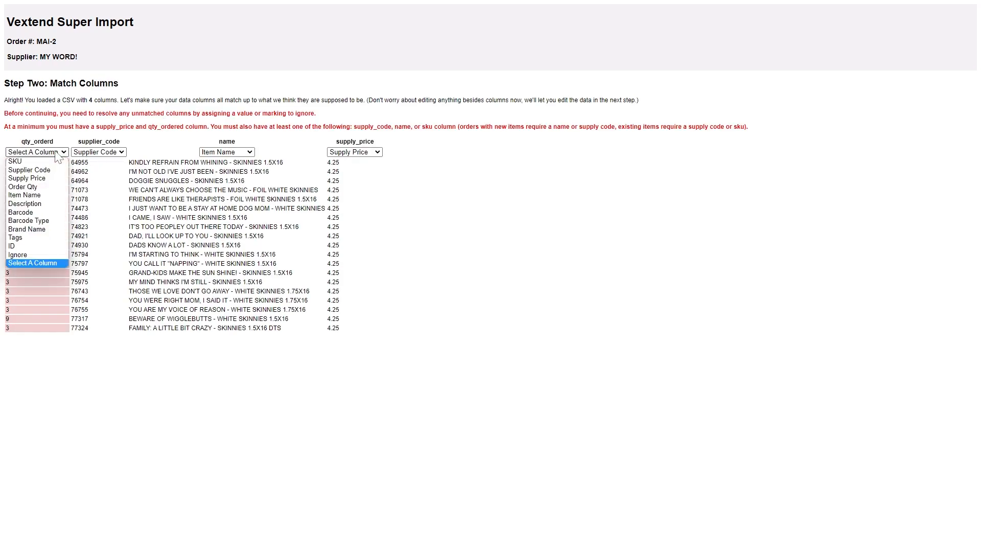
click(39, 186)
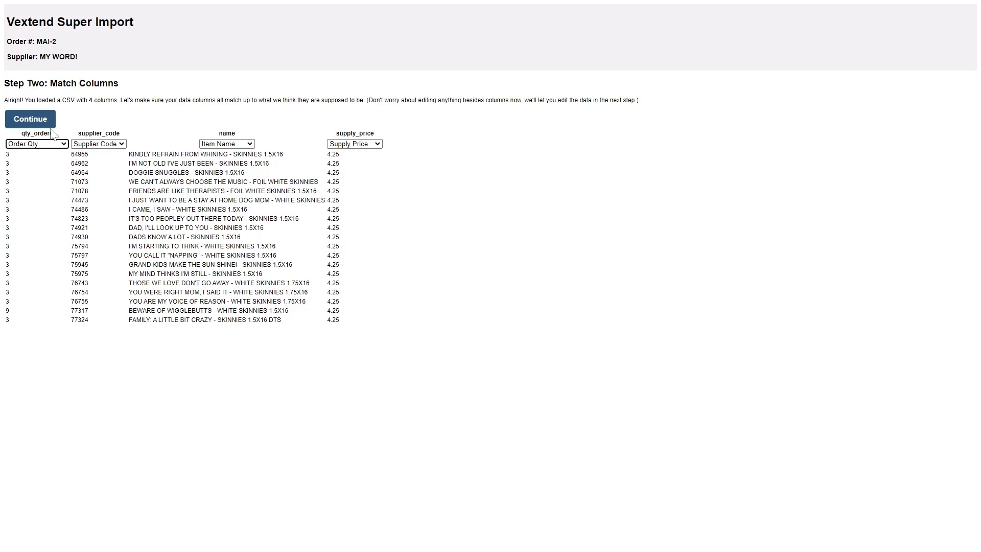
click(32, 121)
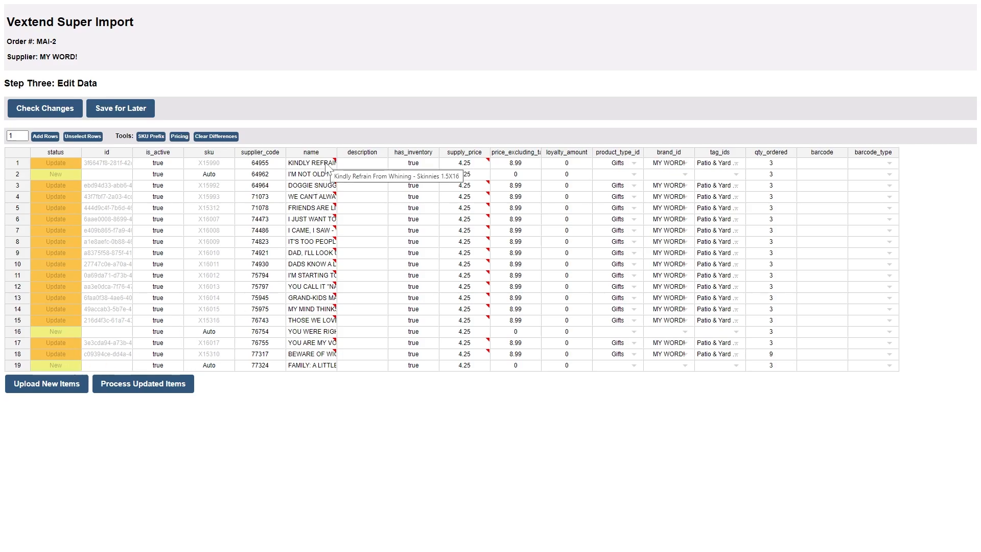
Widen the name column and convert the first row's name comment into the actual cell value.
drag(337, 151, 400, 151)
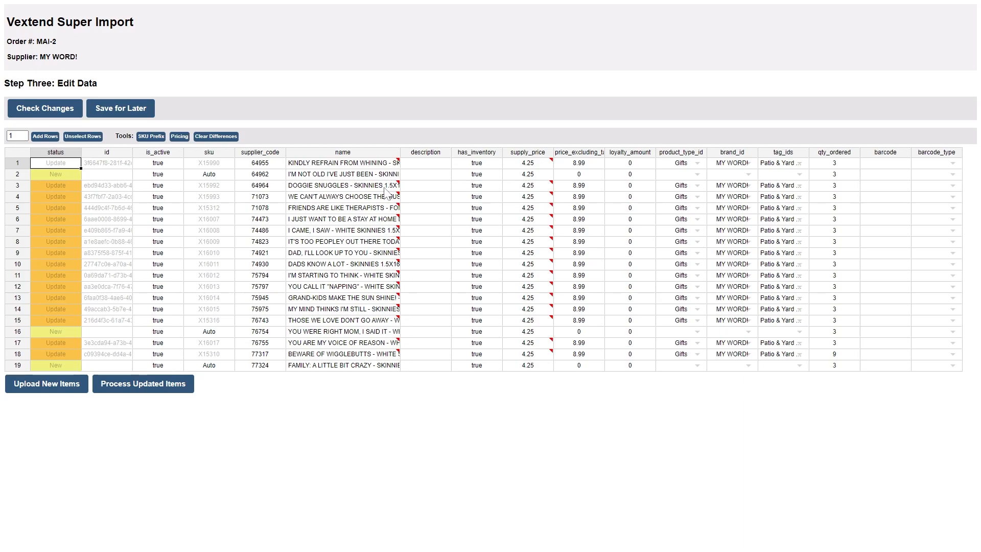
drag(352, 164, 351, 175)
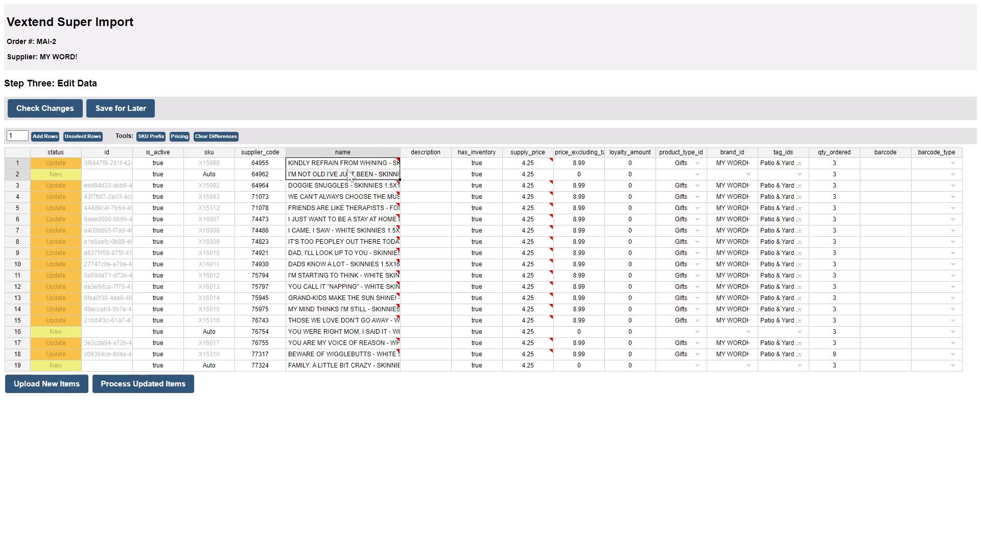
click(348, 165)
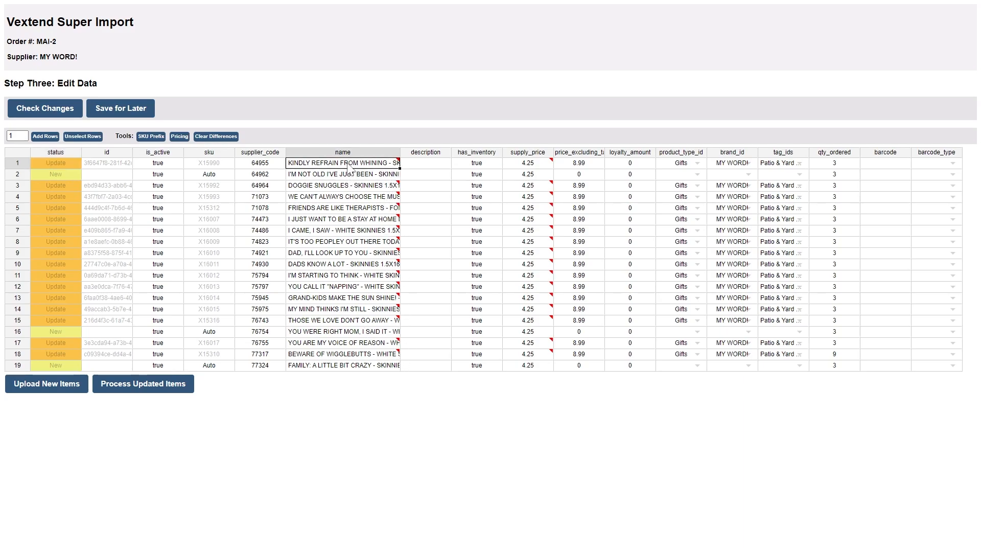
click(220, 137)
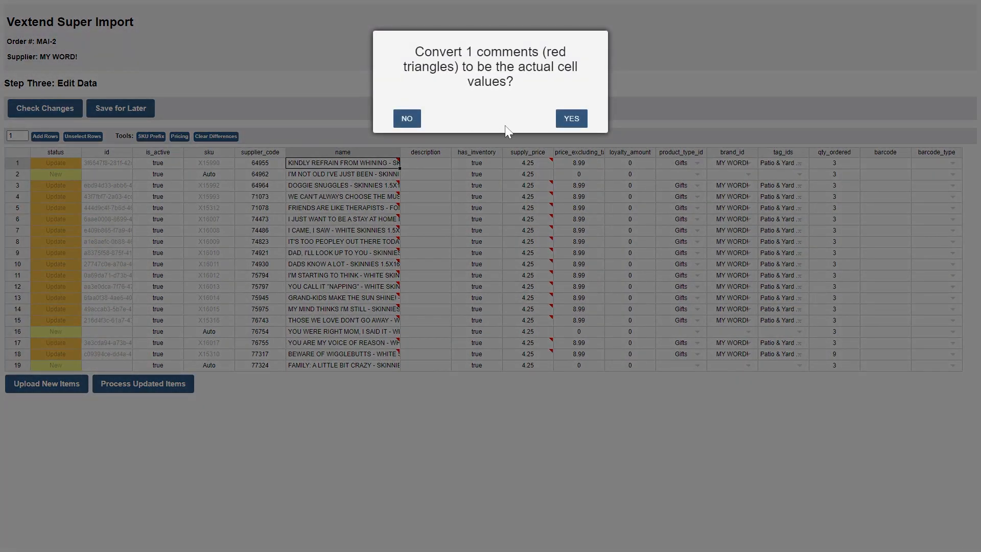
click(573, 123)
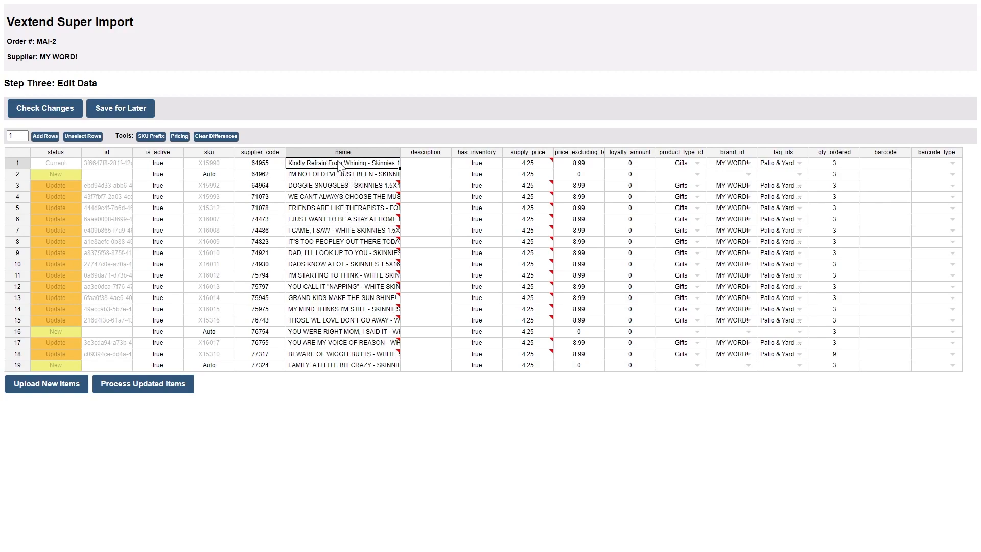
Clear the differences in the name column for all rows, converting the comments to cell values.
drag(339, 165, 359, 374)
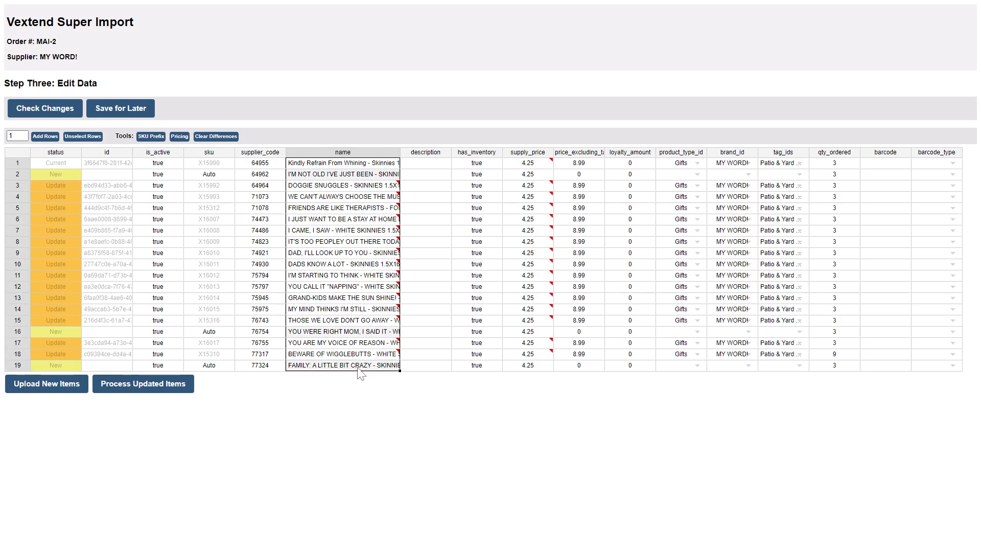
click(217, 139)
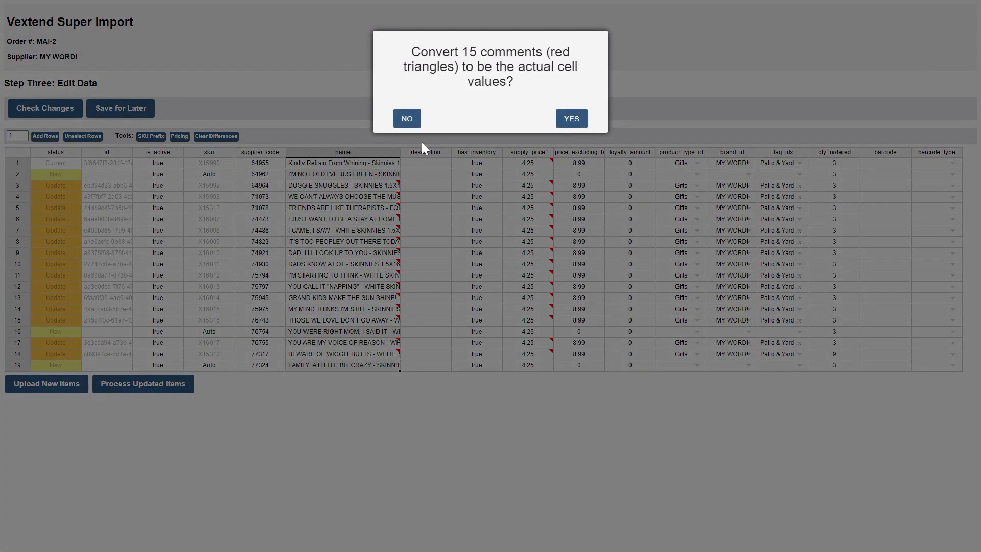
click(571, 119)
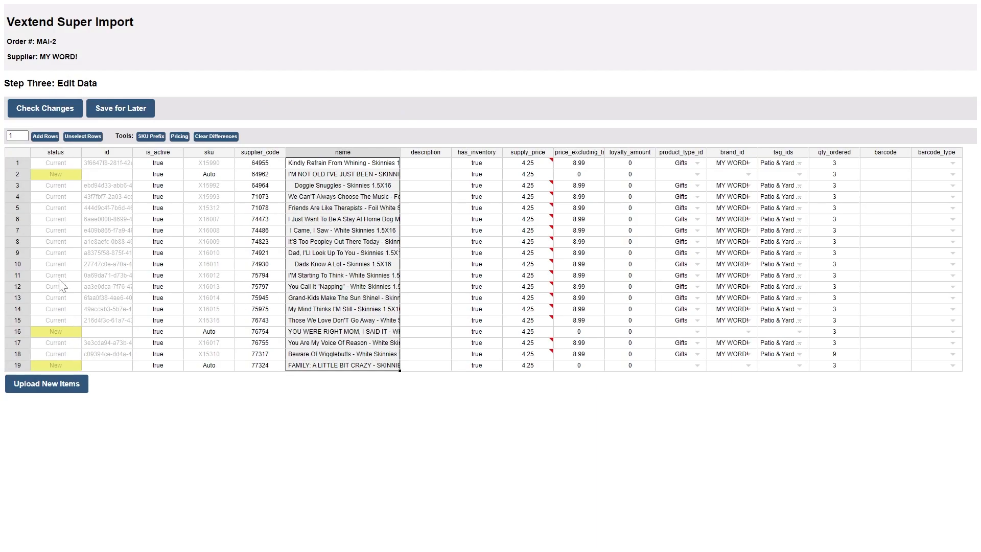
Show the pricing tools and set the supply price to apply as Force Item Update.
mouse_move(537, 171)
click(184, 144)
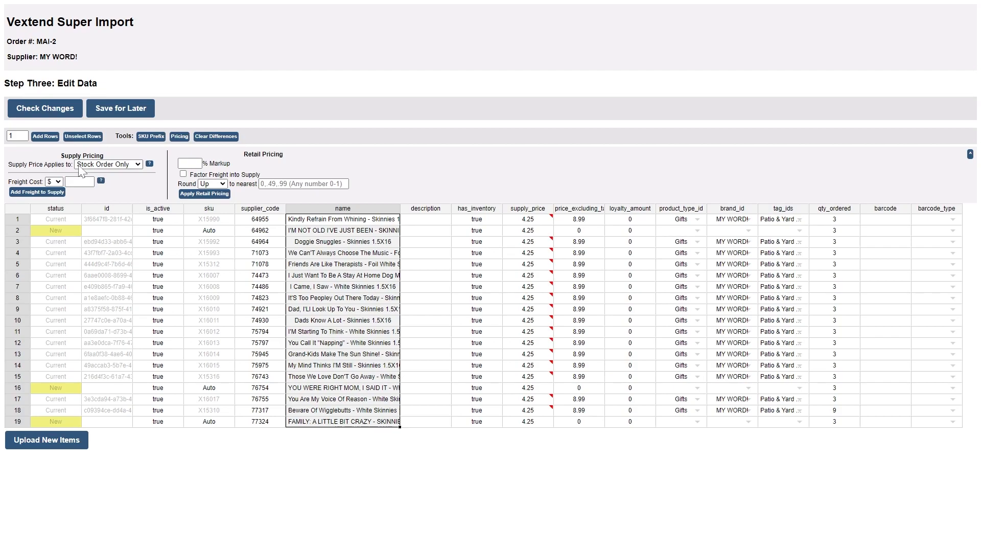
click(107, 164)
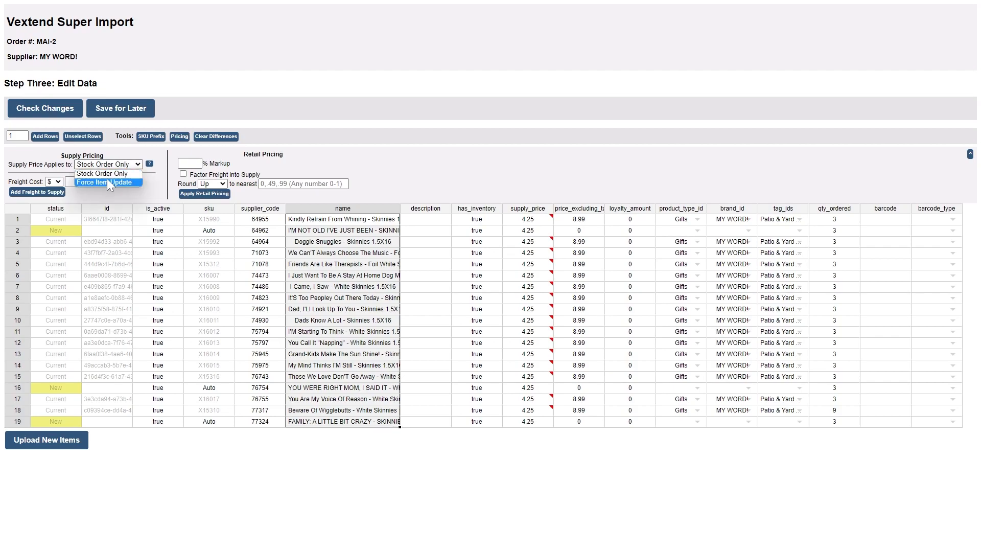
click(107, 180)
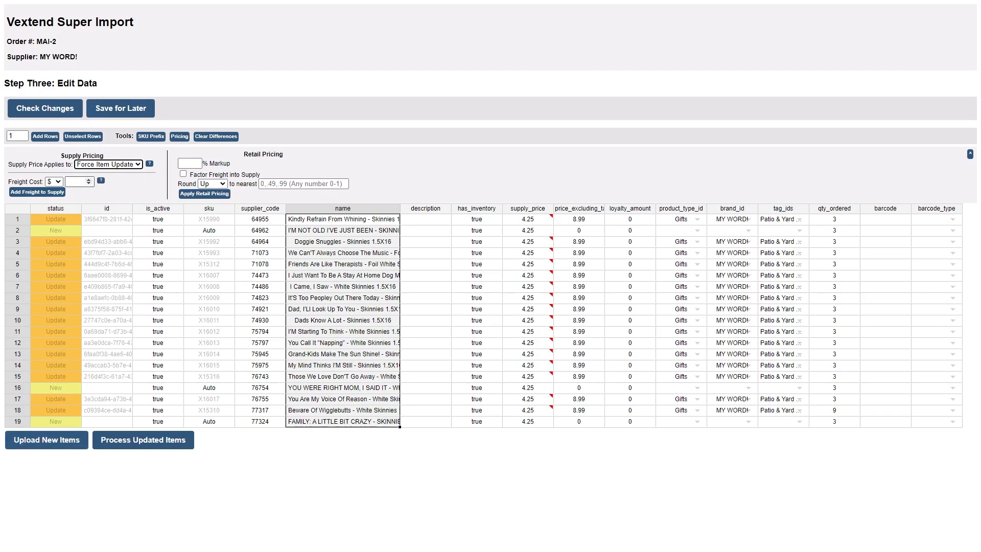
Apply retail pricing with a 110% markup, factoring a $100 freight cost into supply.
click(188, 163)
text(110)
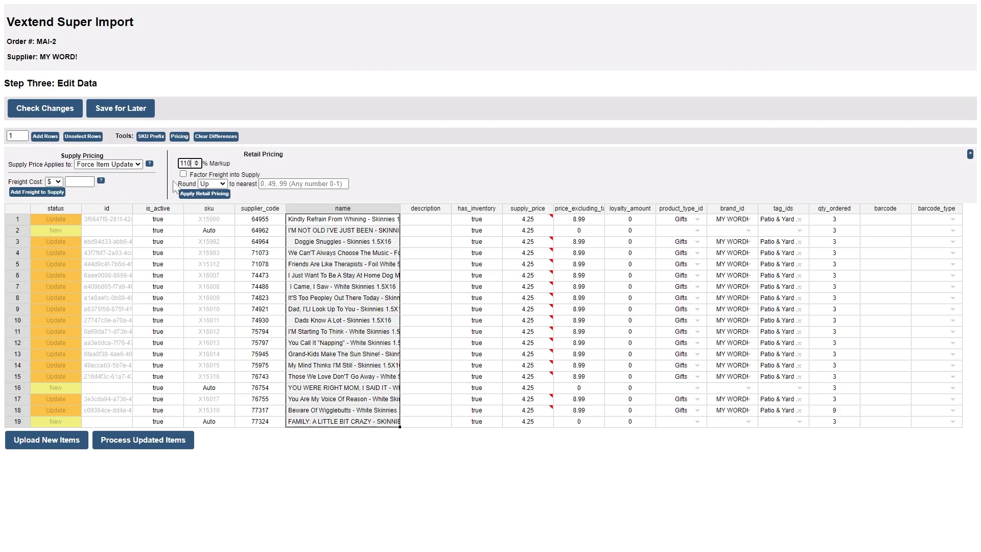
click(89, 179)
click(183, 174)
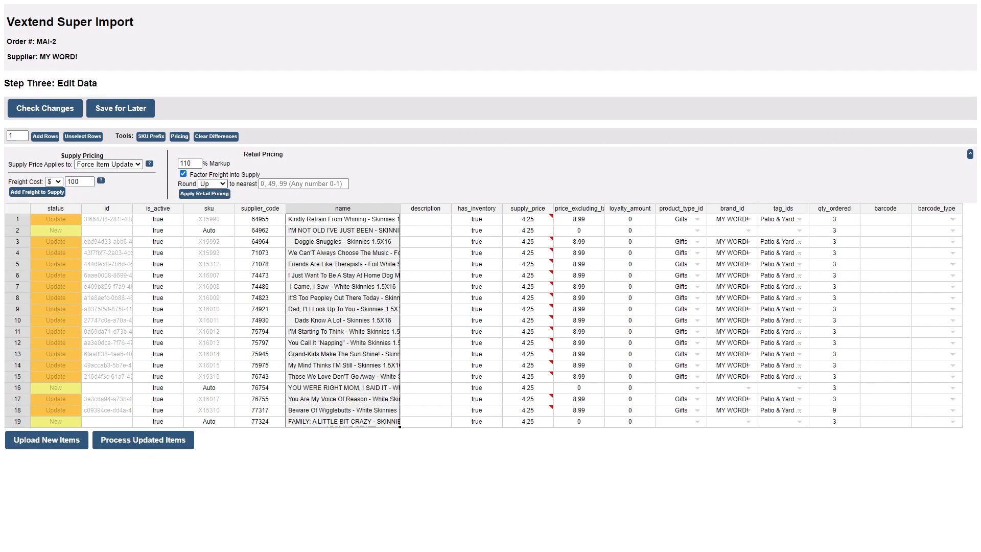
click(205, 193)
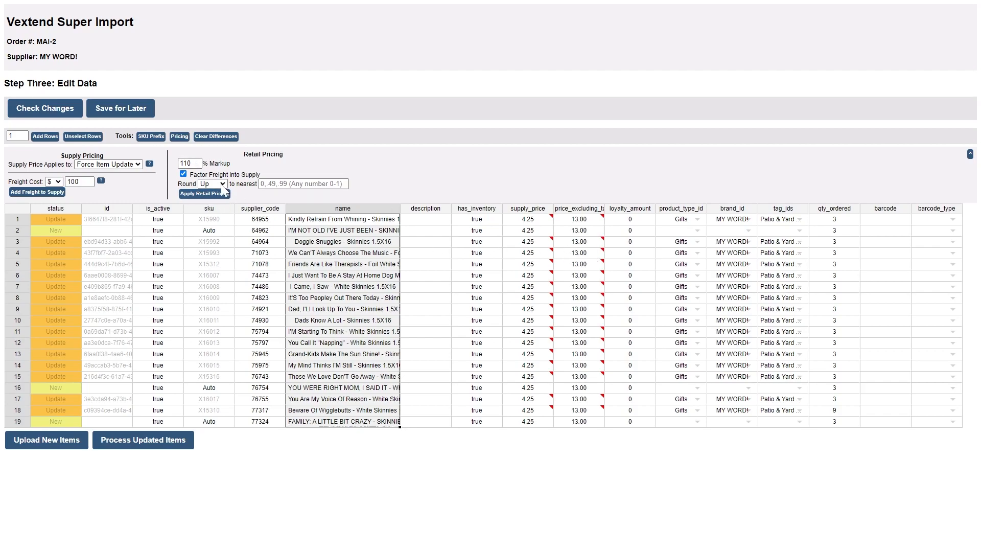
Change the markup to 112%, round up to the nearest .49 or .99, and apply the retail pricing.
drag(189, 164, 168, 171)
click(204, 193)
click(304, 184)
text(.49, .99)
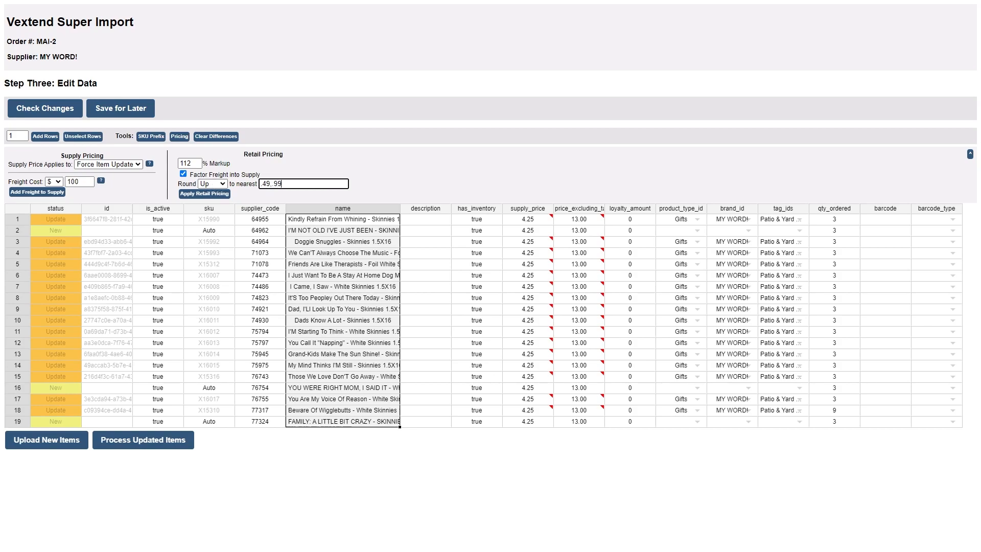
click(194, 194)
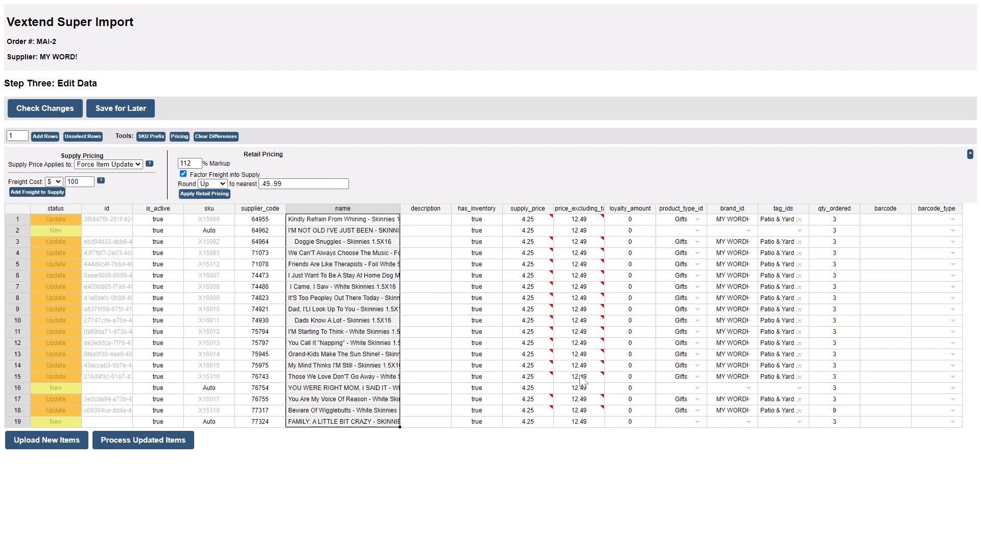
Clear the differences in the price_excluding_tax column for all rows, converting the comments to cell values.
mouse_move(585, 221)
drag(594, 223, 597, 422)
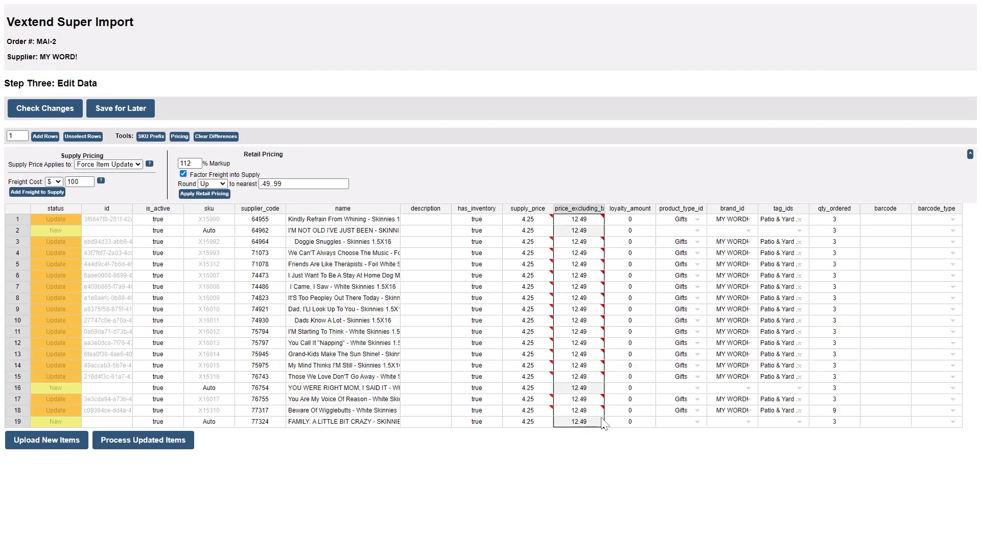
click(219, 136)
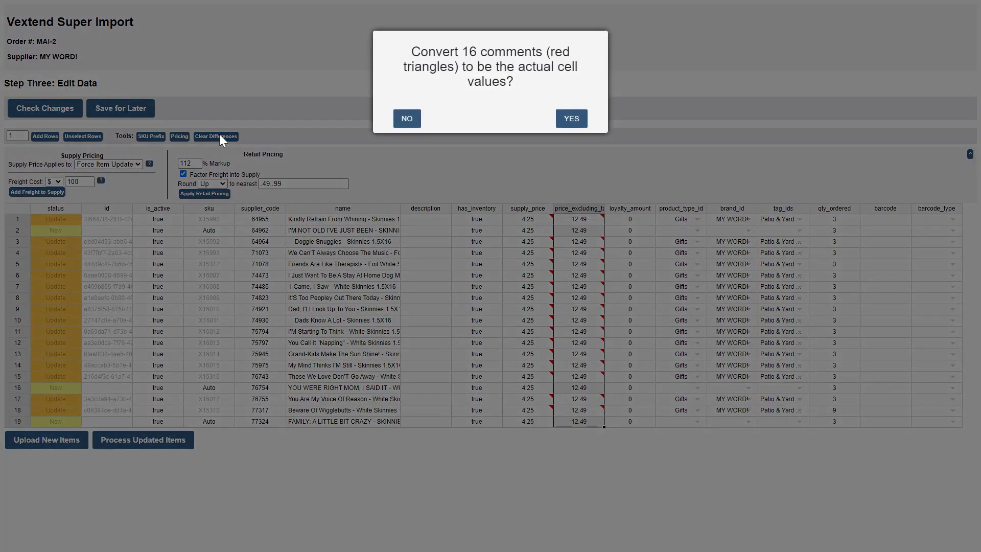
click(571, 119)
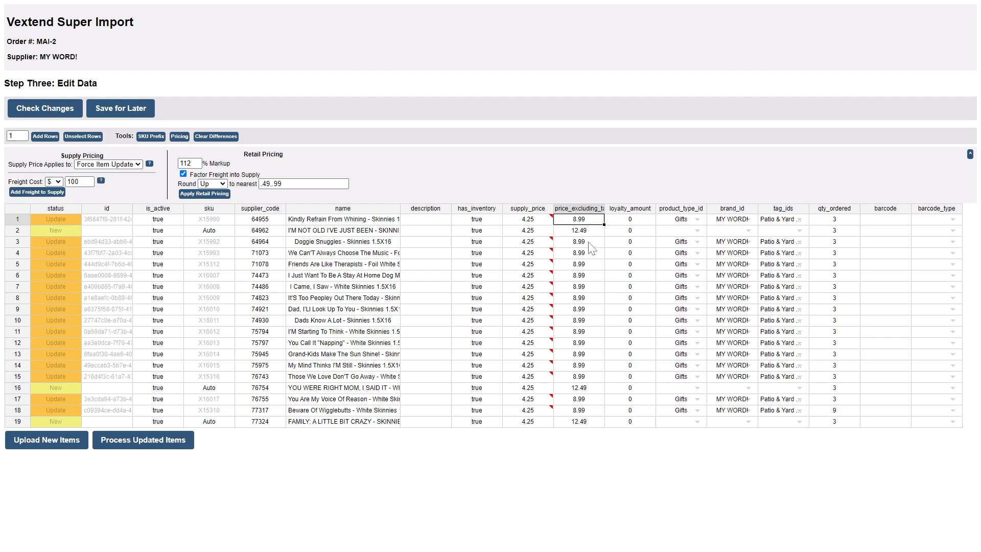
Set price_excluding_tax to 8.99 in row 2 and fill 8.99 down the column through row 19.
drag(603, 225, 608, 426)
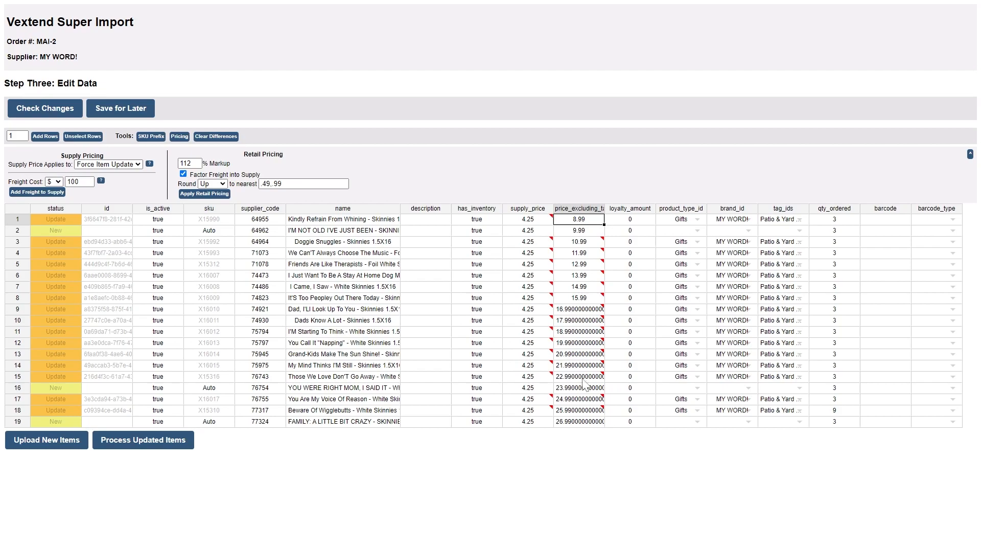
click(583, 233)
double_click(583, 232)
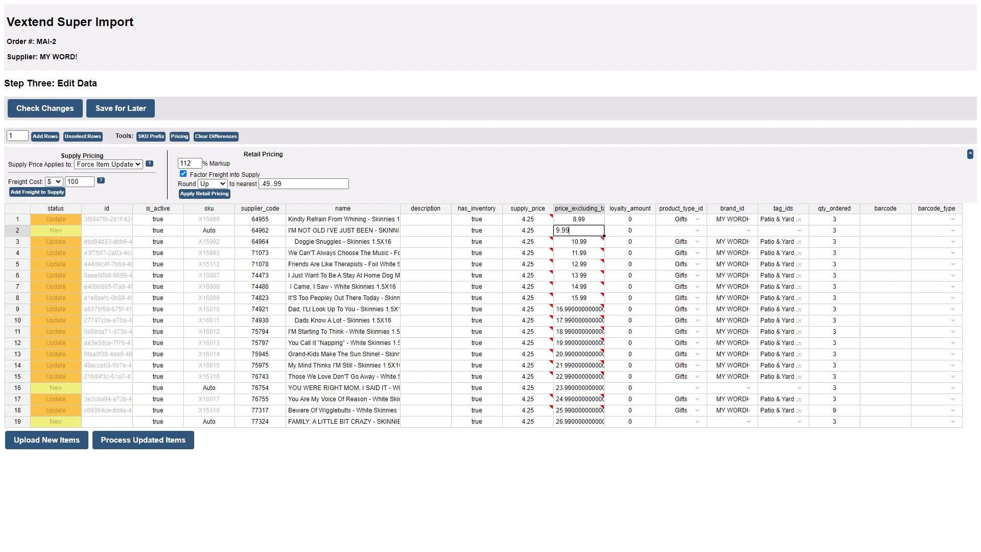
text(8)
key(Return)
drag(581, 219, 602, 425)
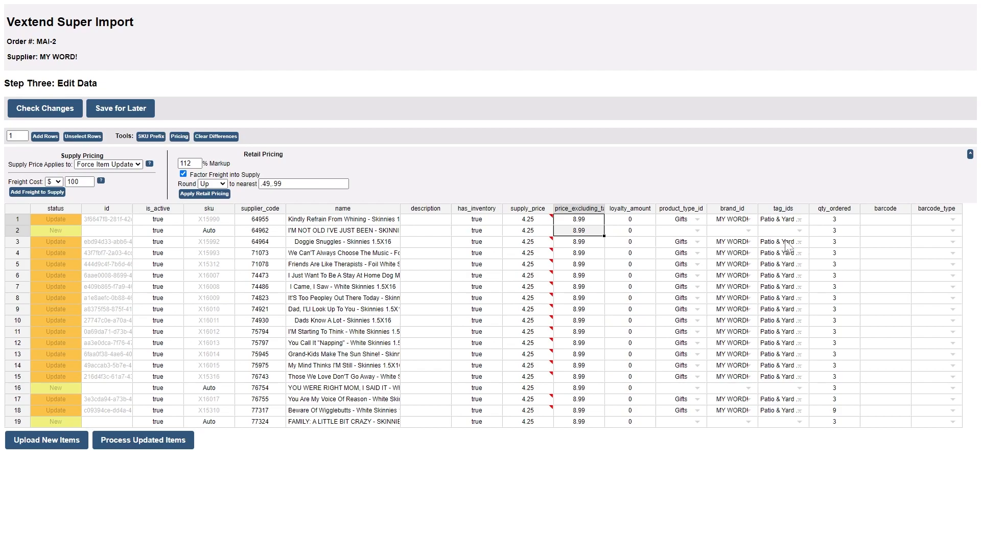
Copy the Gifts product type, MY WORD! brand and Patio & Yard tag from existing items to the new items in rows 2, 16 and 19.
drag(782, 244, 680, 243)
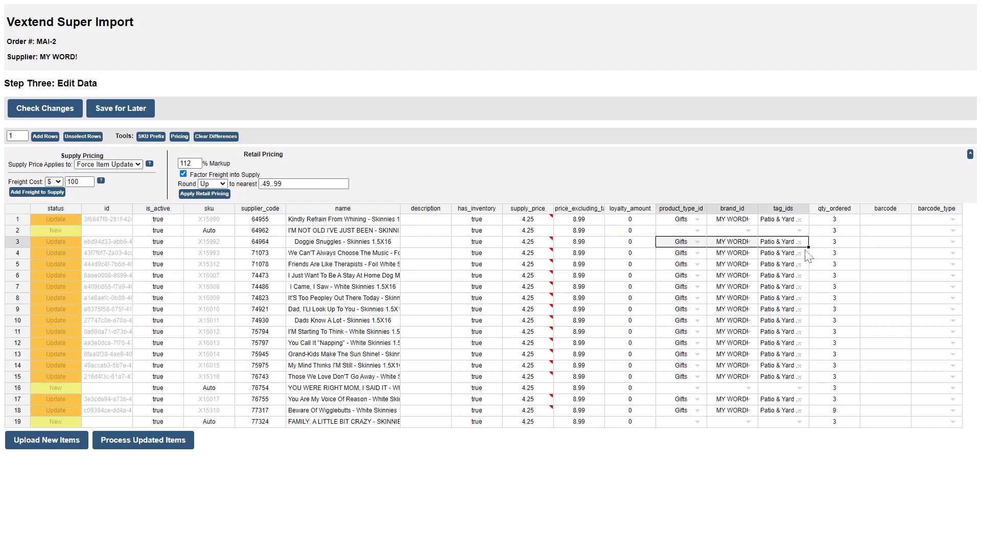
drag(809, 247, 809, 234)
drag(695, 378, 809, 431)
Browse the tag options available for row 16 and close the list without choosing another tag.
click(788, 390)
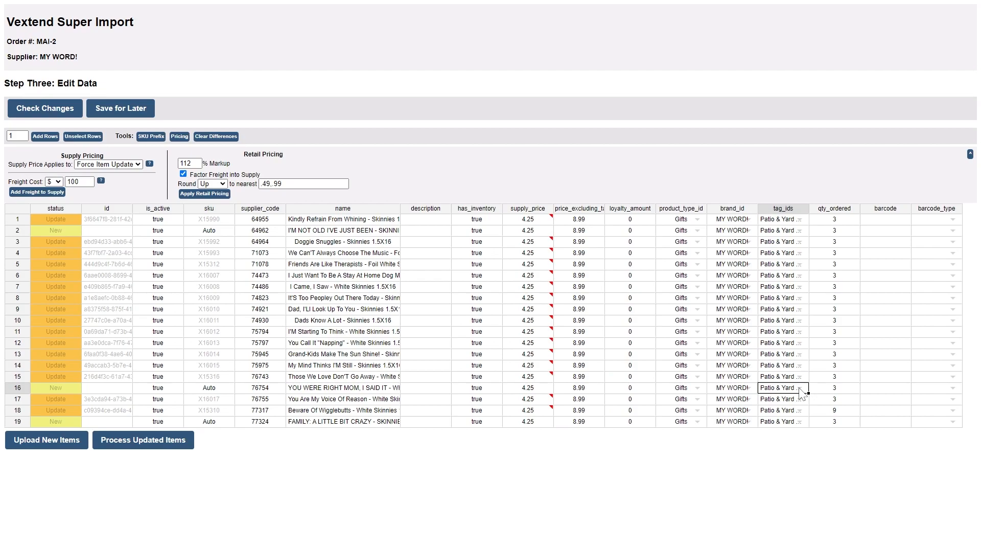
click(799, 390)
scroll(803, 409, down, 5)
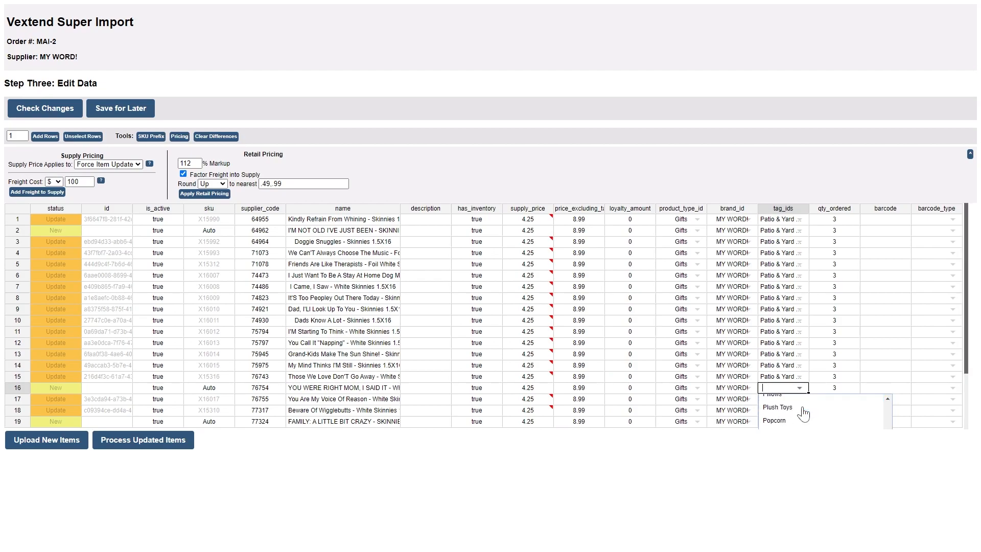
scroll(804, 412, up, 1)
scroll(812, 379, down, 2)
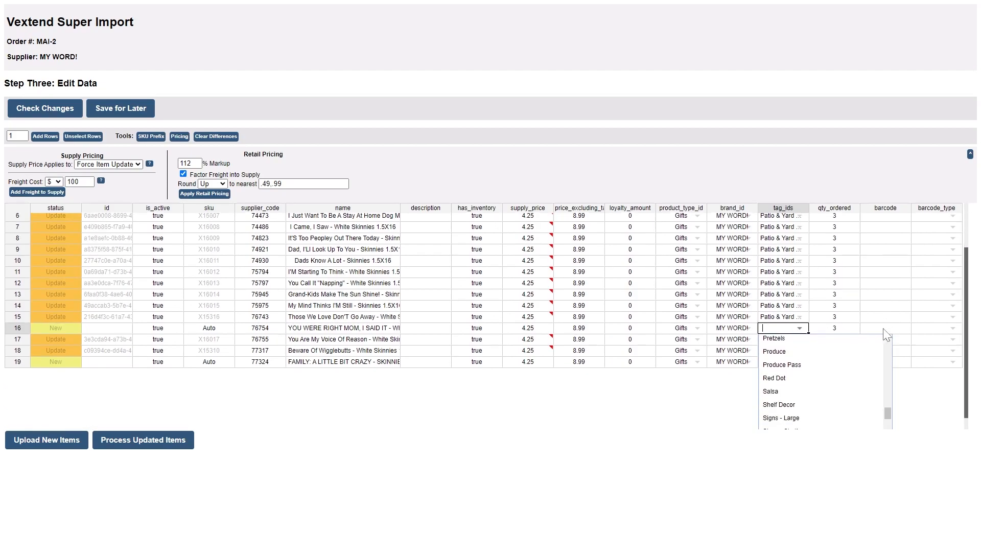
scroll(799, 405, down, 3)
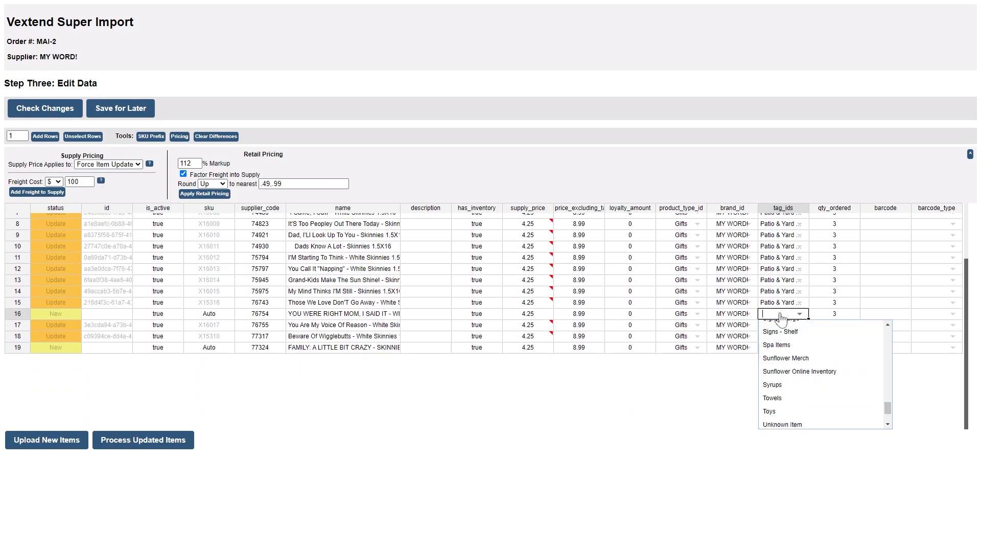
key(Escape)
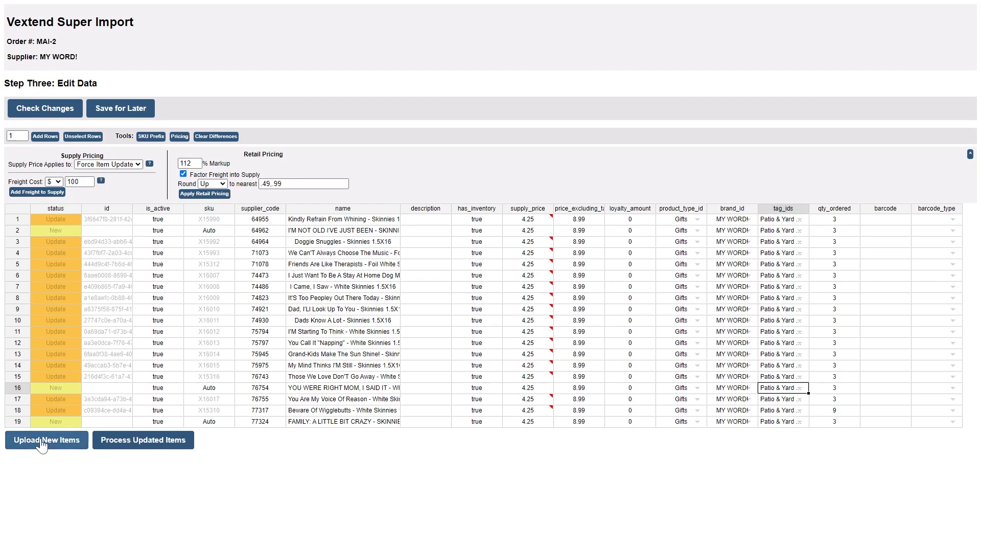
Process the updates to the existing items and upload the new items, confirming both operations.
click(140, 444)
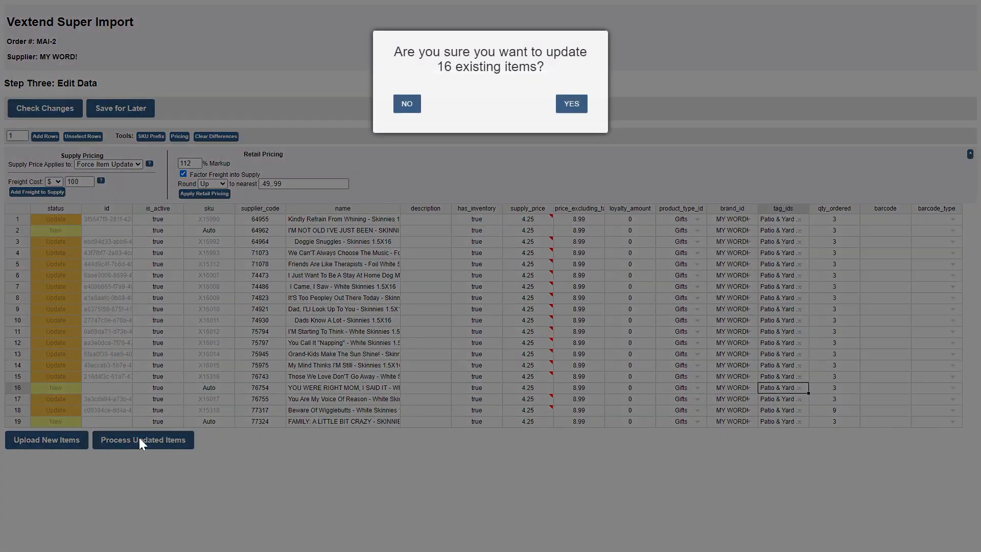
click(570, 104)
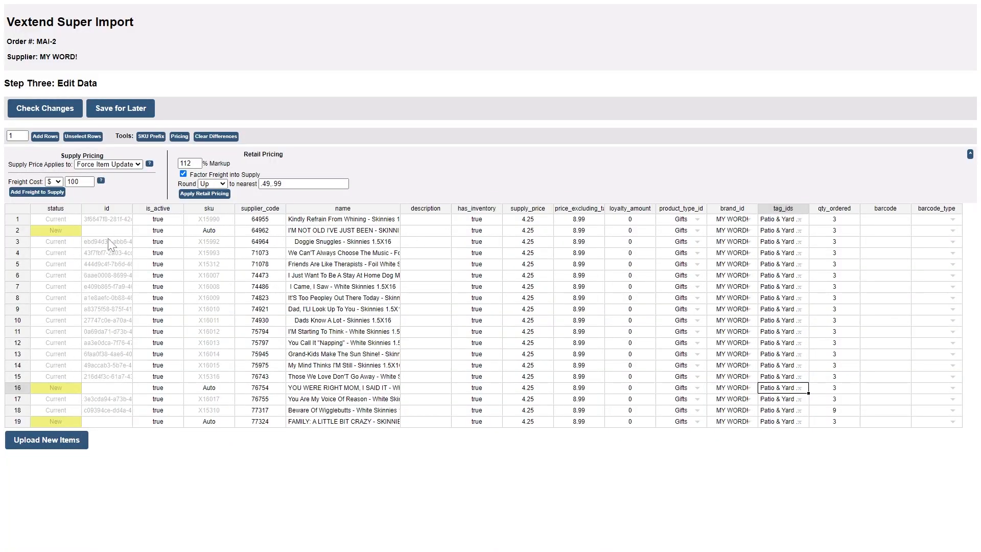
click(55, 447)
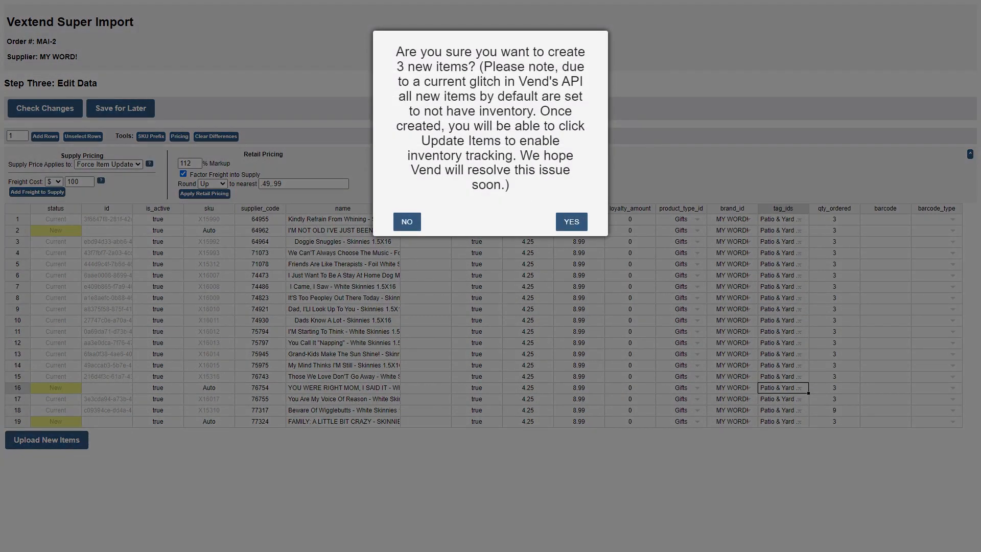
click(571, 222)
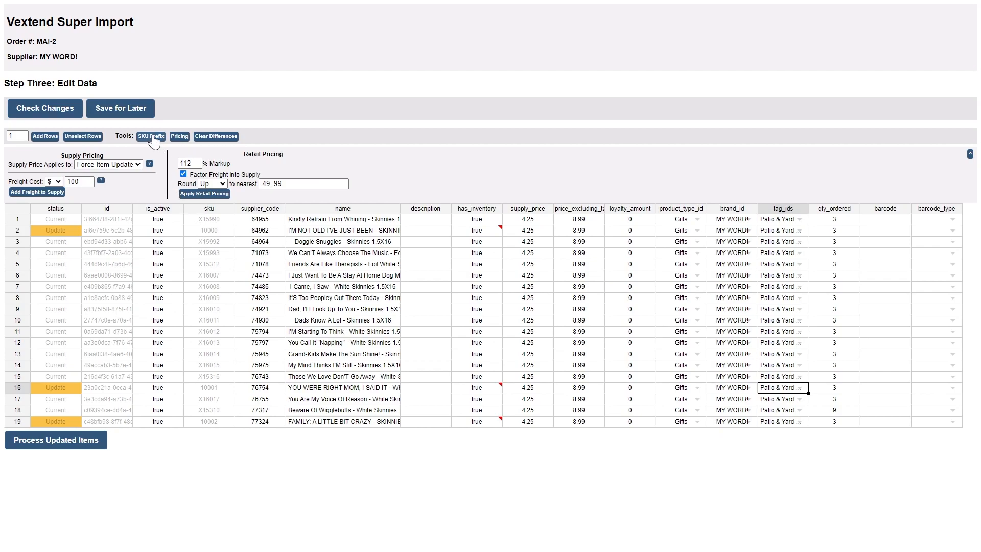
Apply the SKU prefix X to all rows and process the updated items.
click(154, 137)
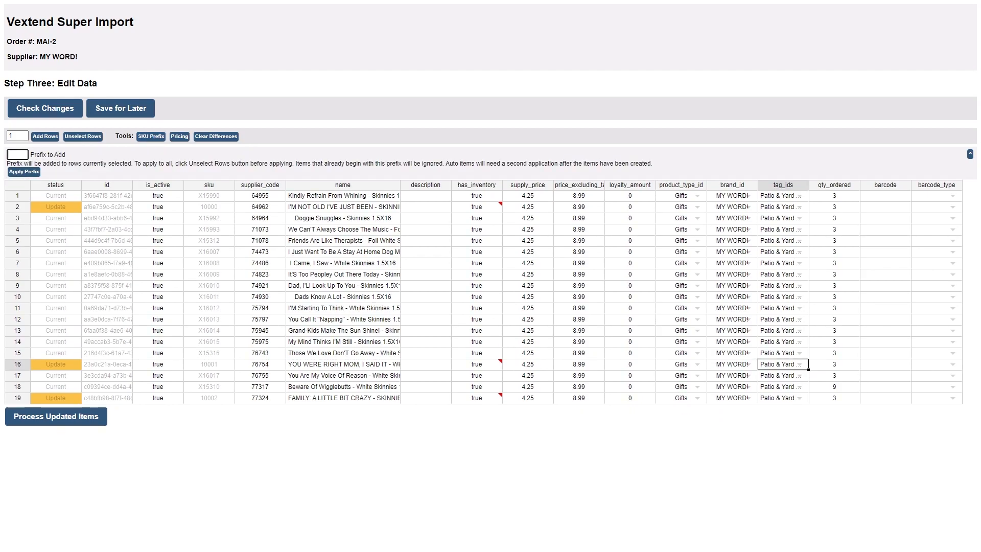
text(X)
click(31, 173)
drag(212, 196, 225, 399)
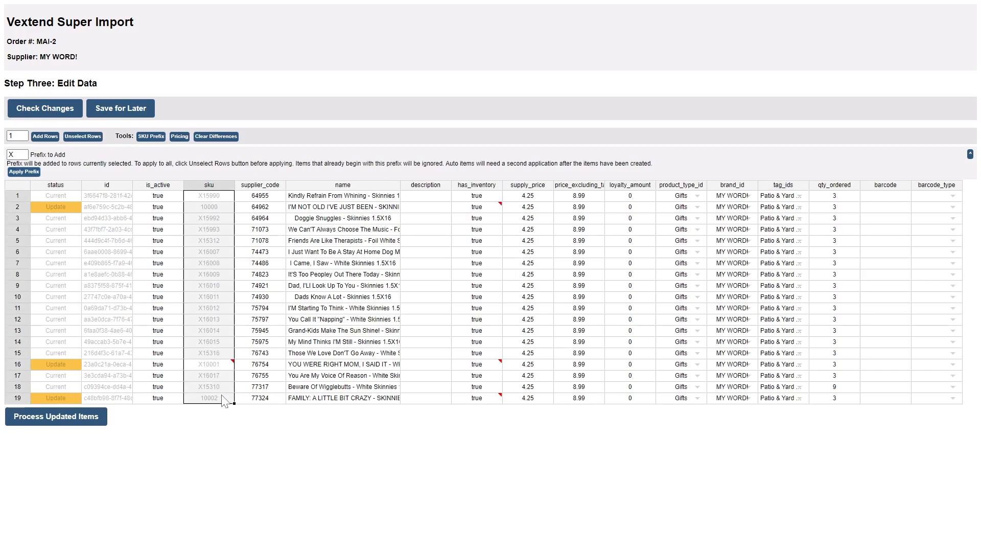
click(24, 171)
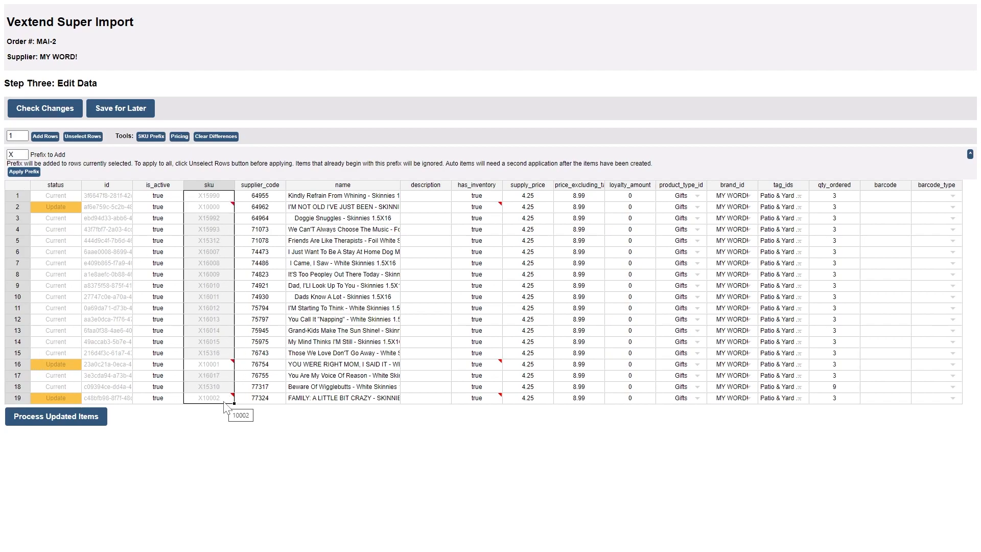
click(59, 416)
click(566, 102)
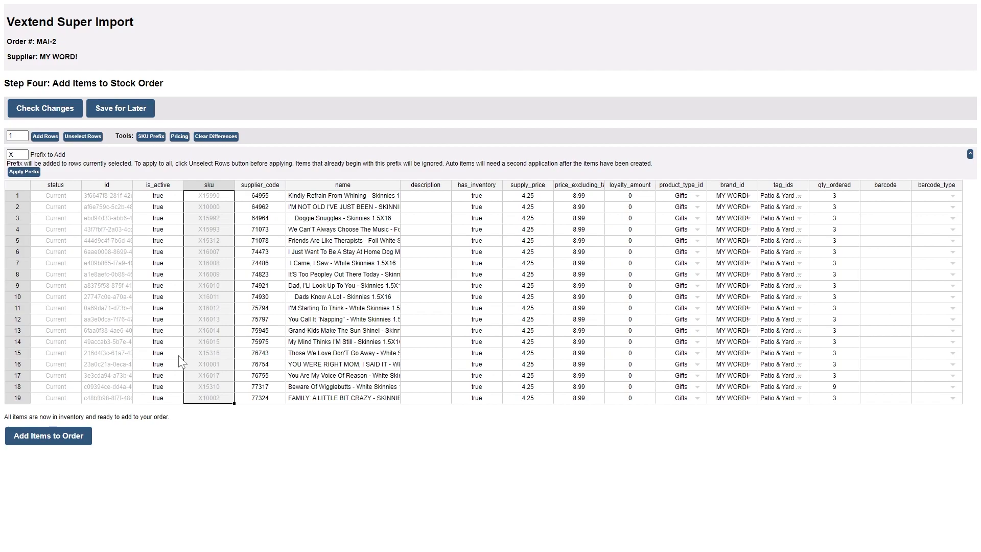
Add the imported items to the stock order and save the table data for later.
click(62, 447)
click(571, 105)
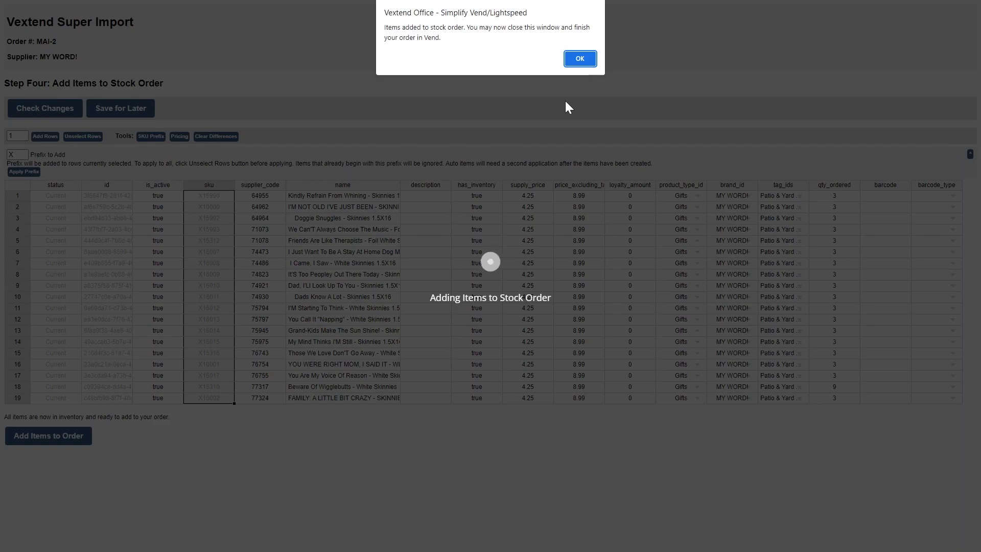
click(581, 58)
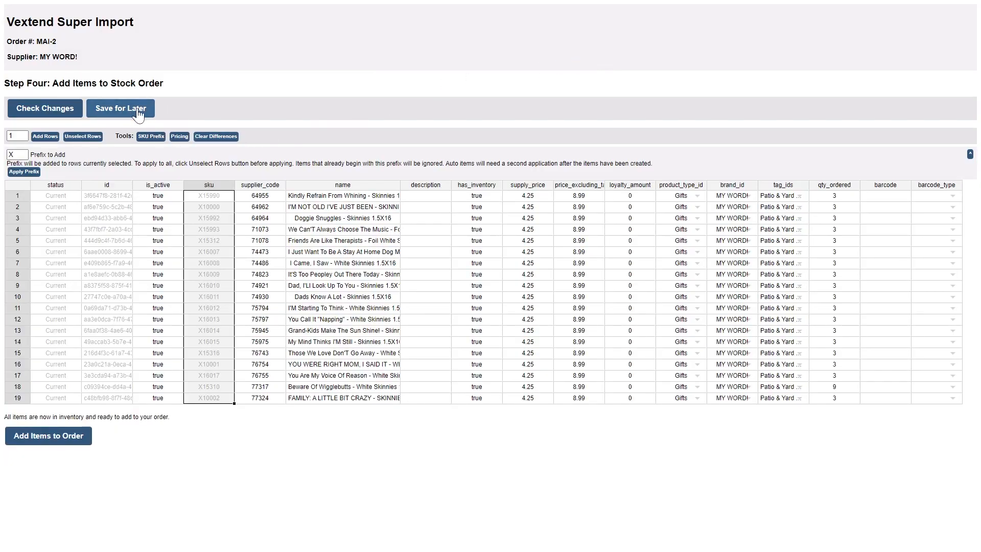
click(118, 113)
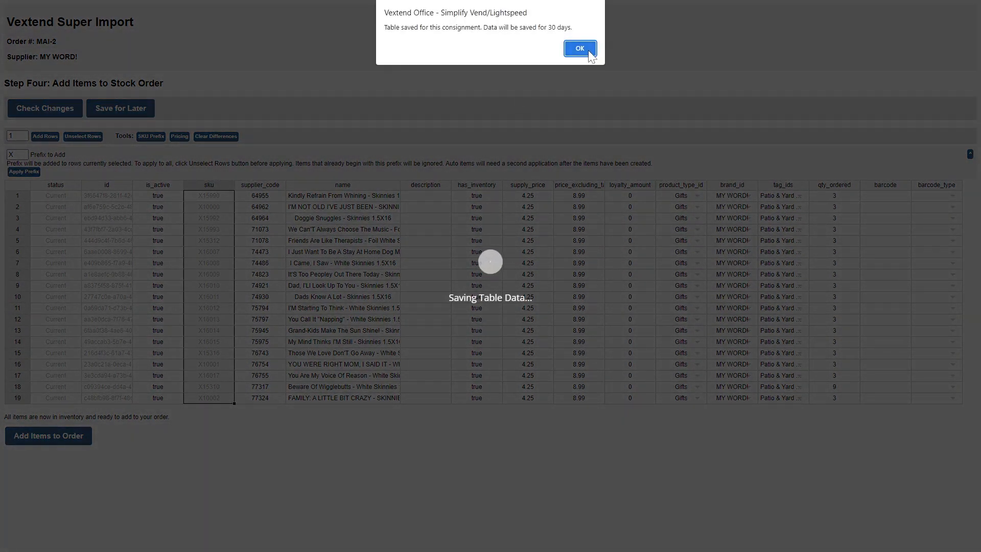
click(588, 51)
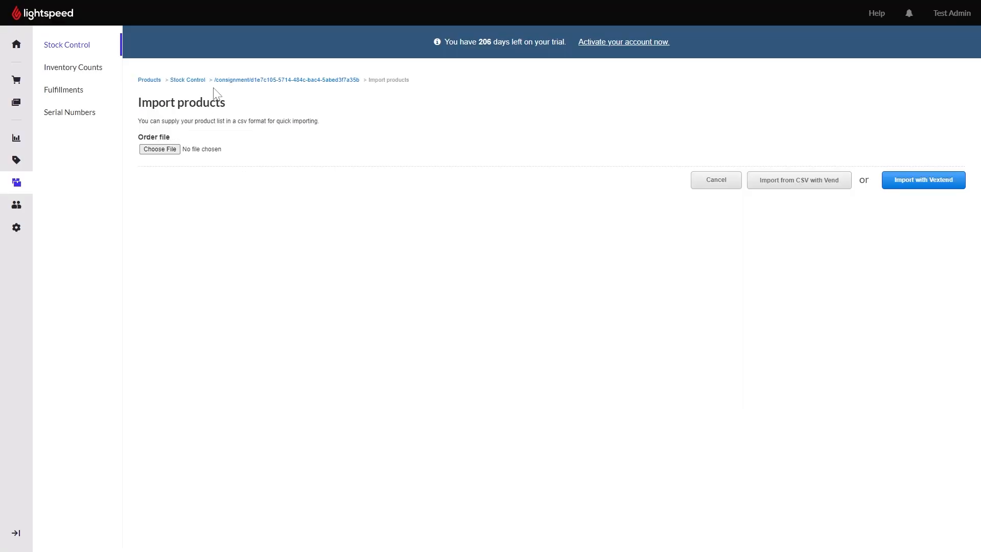
Return to the MY WORD! stock order in Lightspeed and review its imported product list.
click(318, 81)
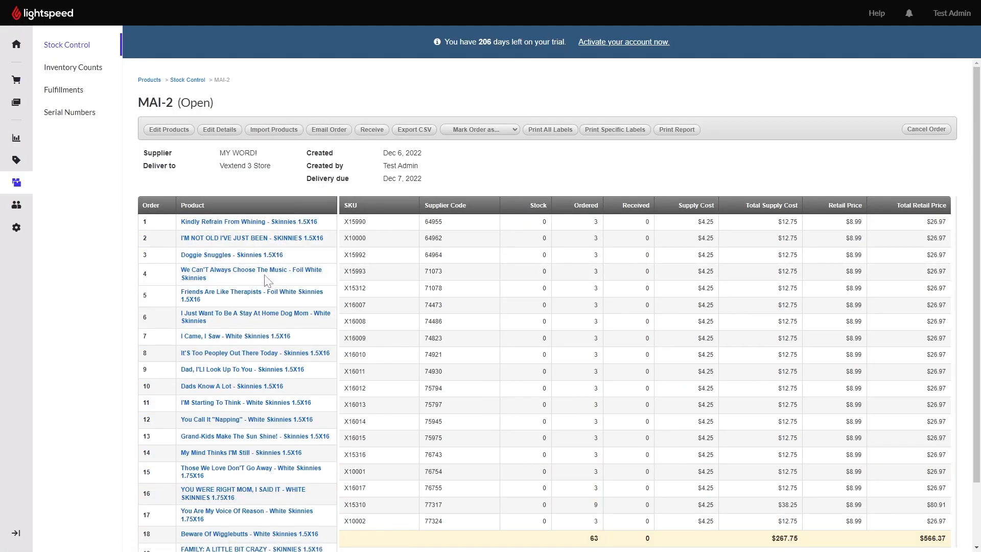
scroll(572, 294, down, 1)
scroll(573, 294, up, 1)
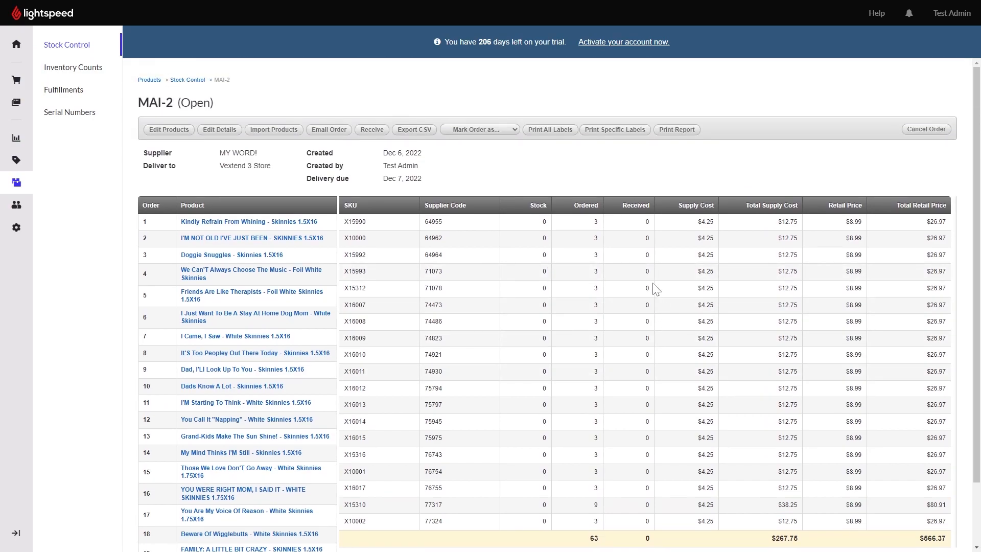
Start receiving the order and mark all 3 ordered units of We Can'T Always Choose The Music - Foil White Skinnies as received.
click(376, 140)
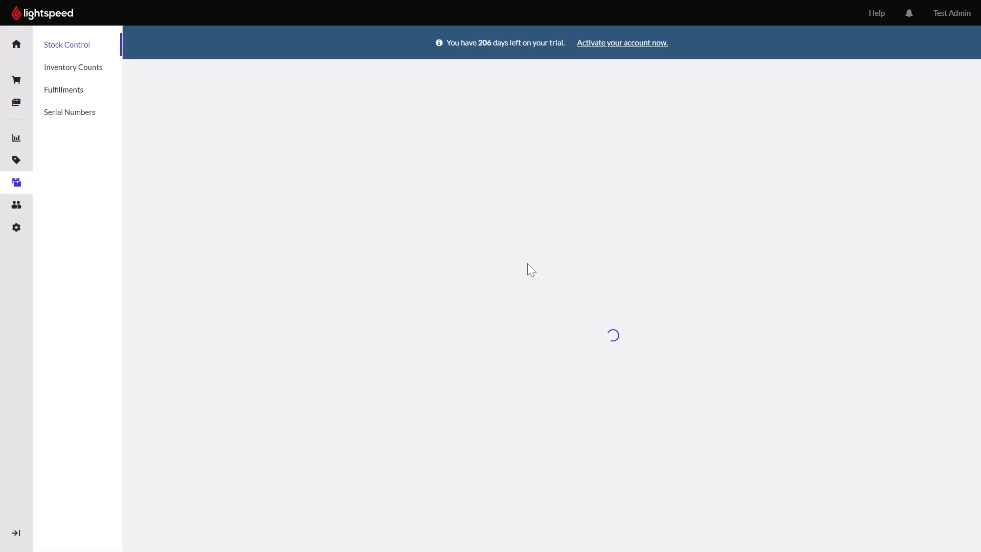
scroll(845, 308, down, 5)
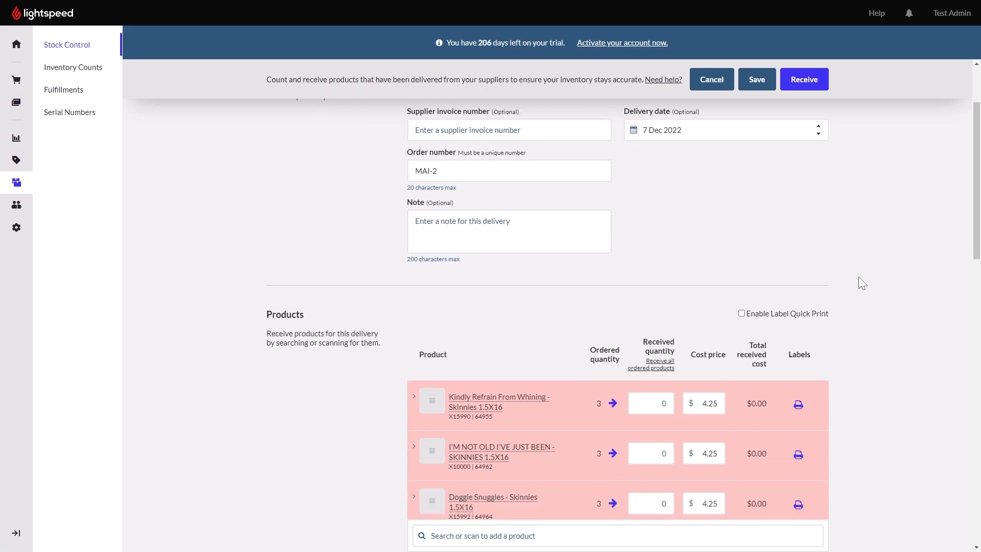
scroll(859, 283, down, 2)
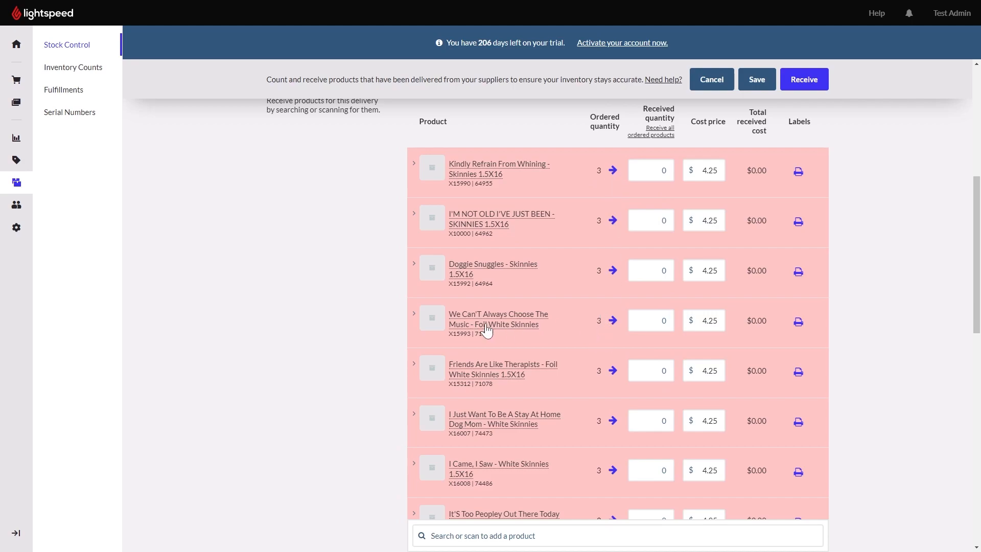
click(613, 321)
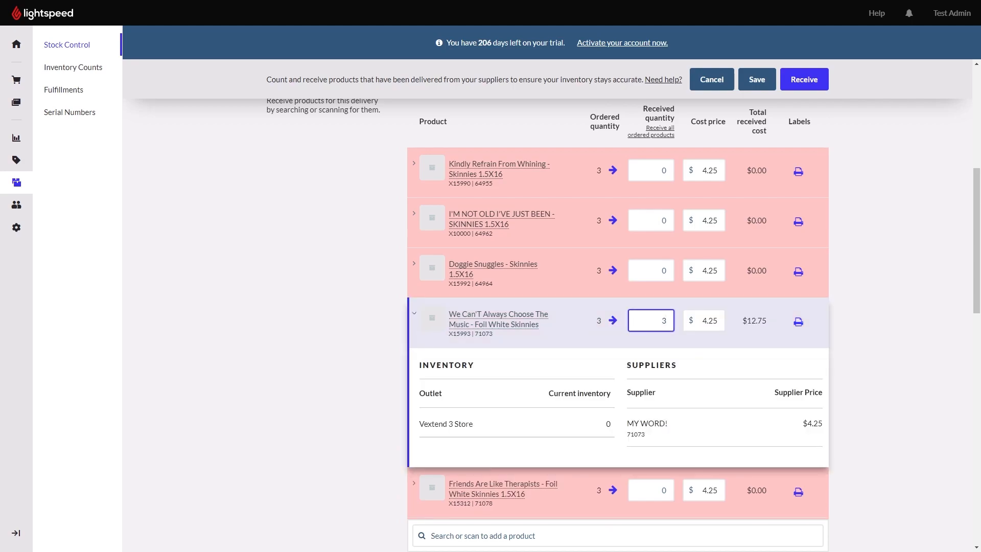
Preview the label printing for We Can'T Always Choose The Music, cancel the print, and close the label sheet.
click(799, 325)
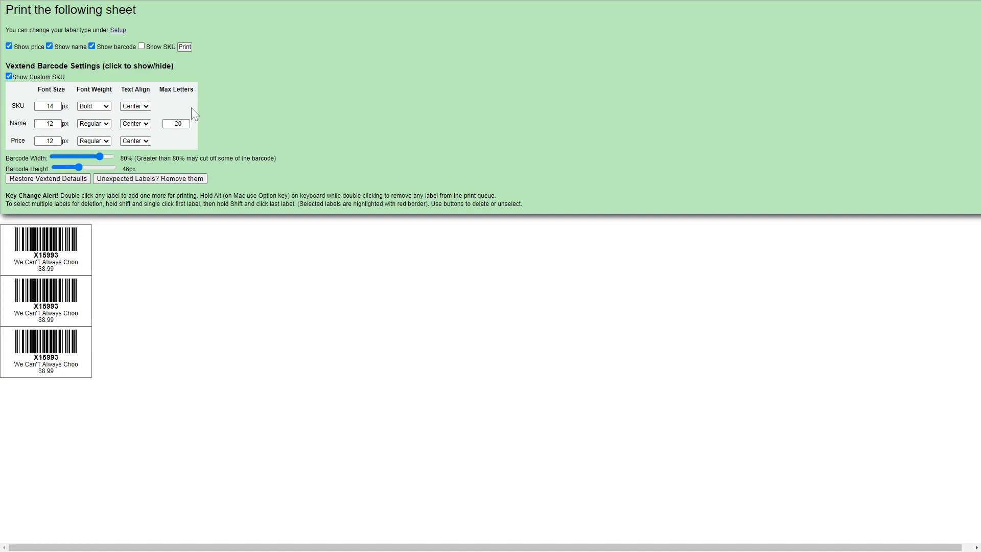
click(184, 47)
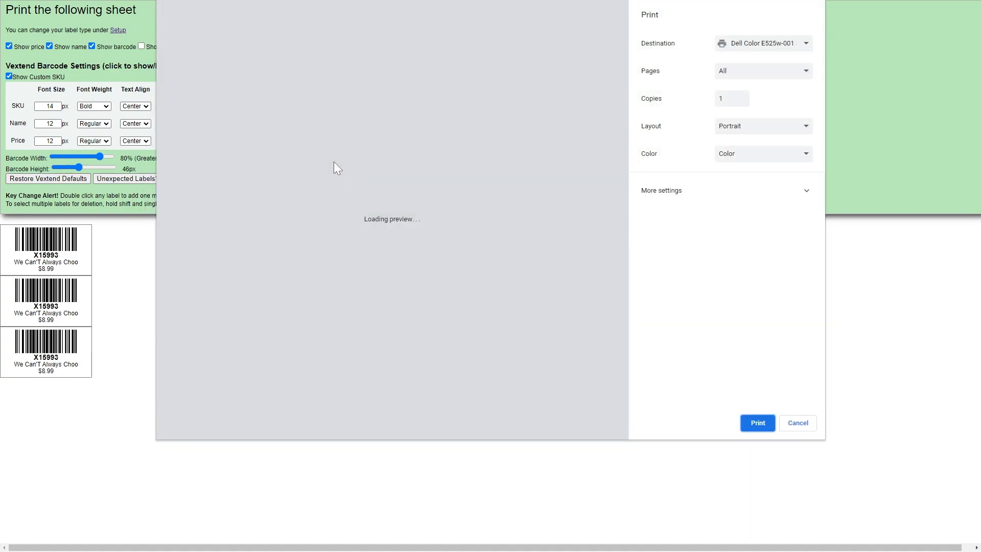
click(798, 423)
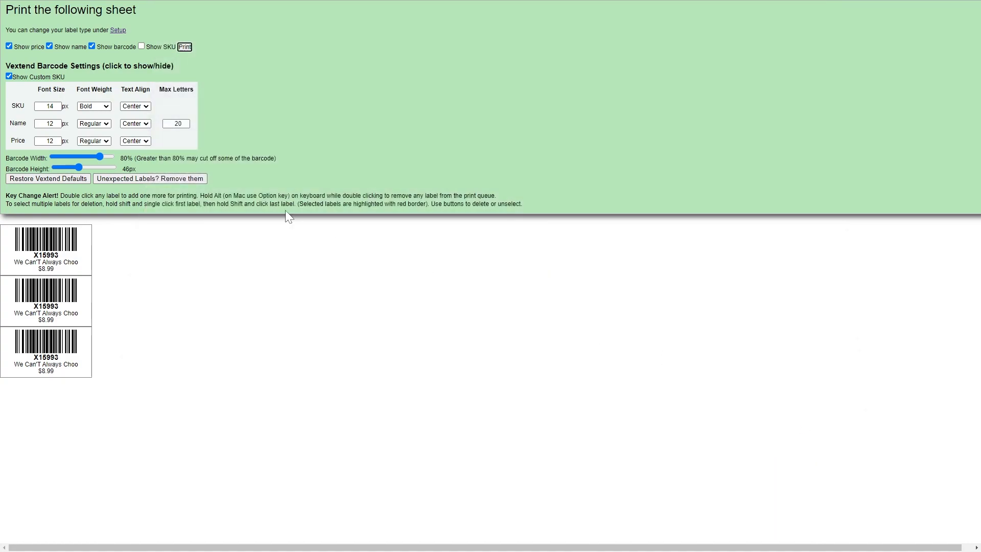
key(ctrl+w)
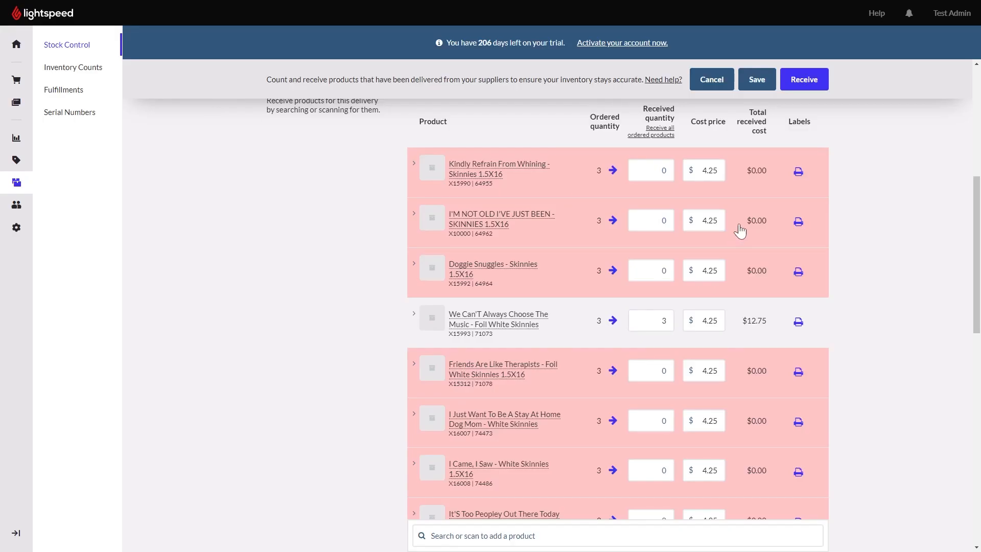
Enable Label Quick Print and mark all 3 ordered units of Doggie Snuggles - Skinnies 1.5X16 as received.
scroll(821, 186, up, 2)
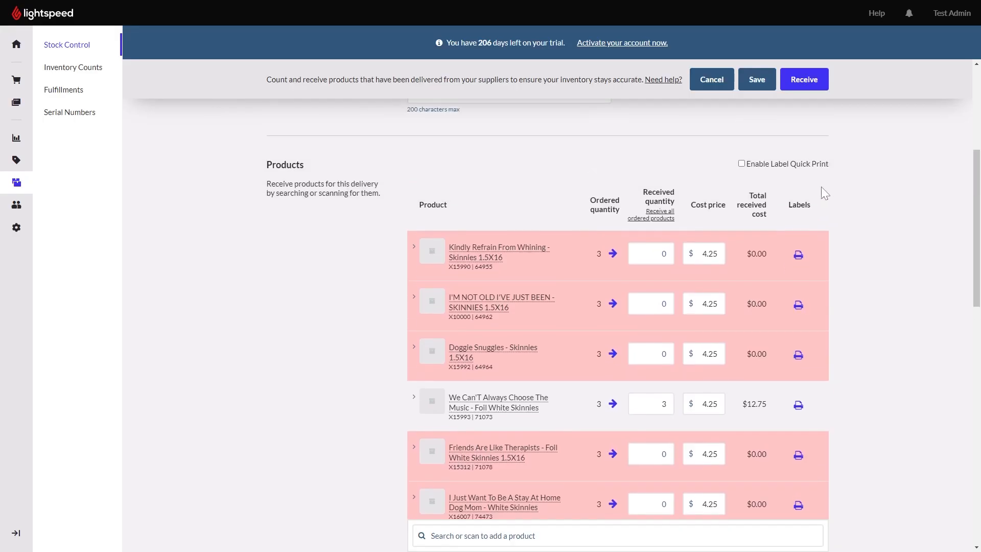
click(742, 166)
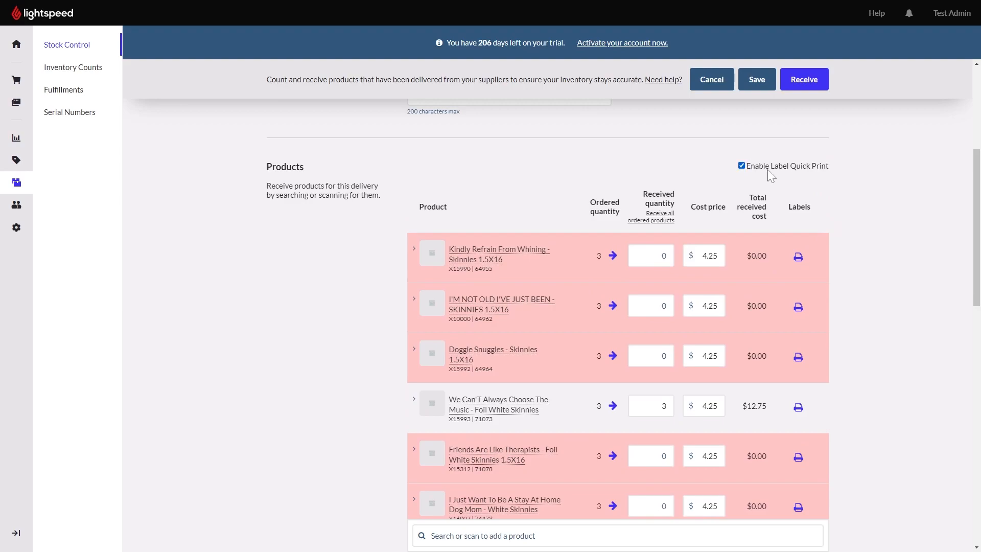
click(613, 358)
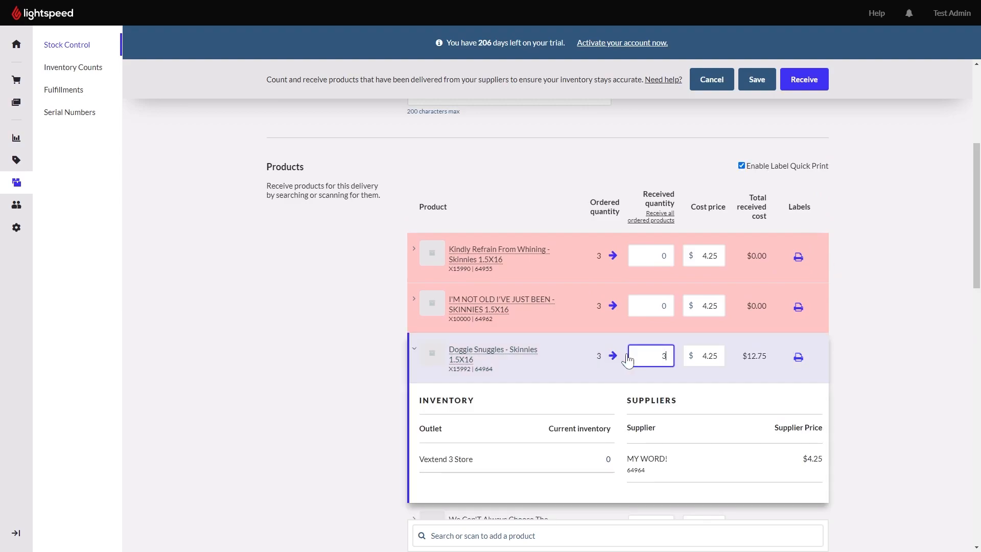
Preview the quick-printed Doggie Snuggles labels, cancel the print, and return to the products being received.
click(798, 357)
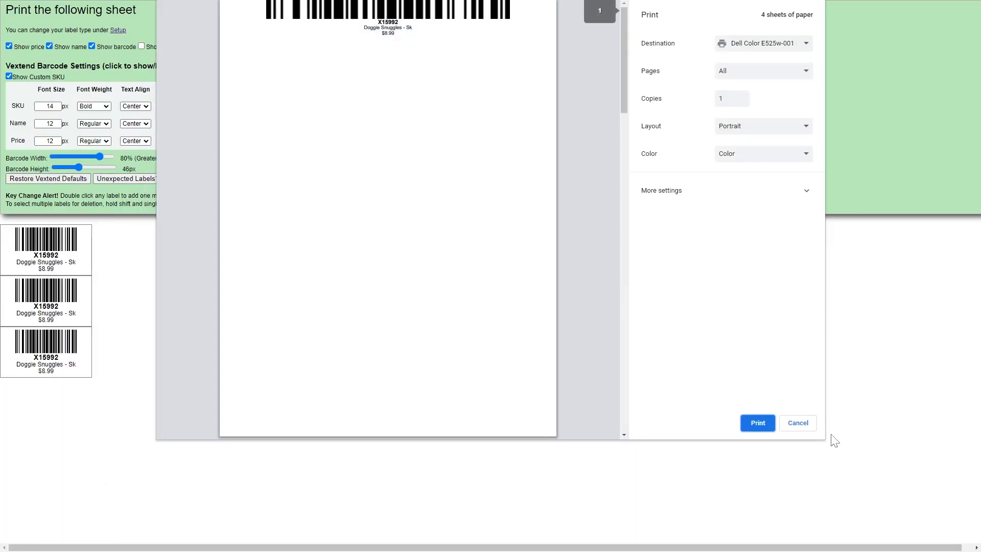
click(797, 424)
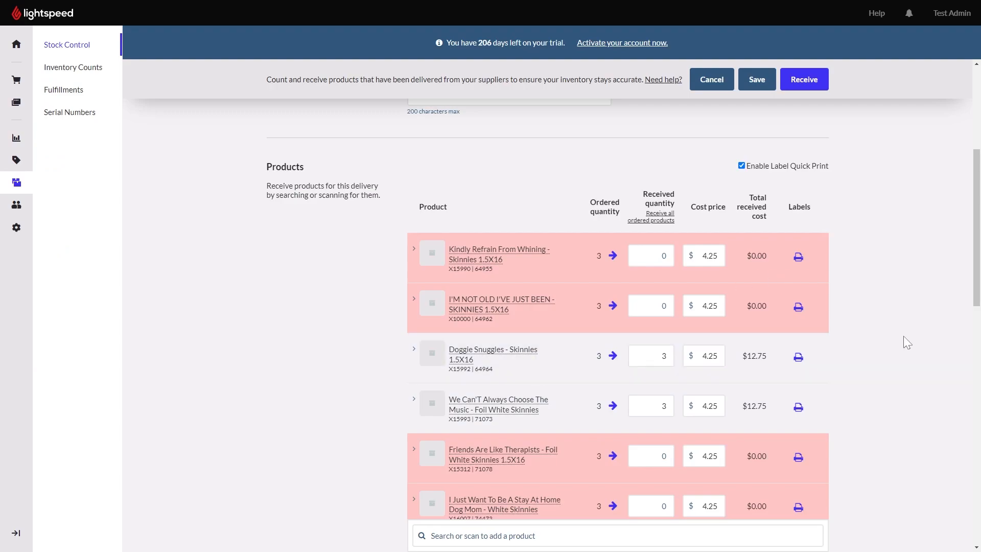
scroll(903, 336, down, 3)
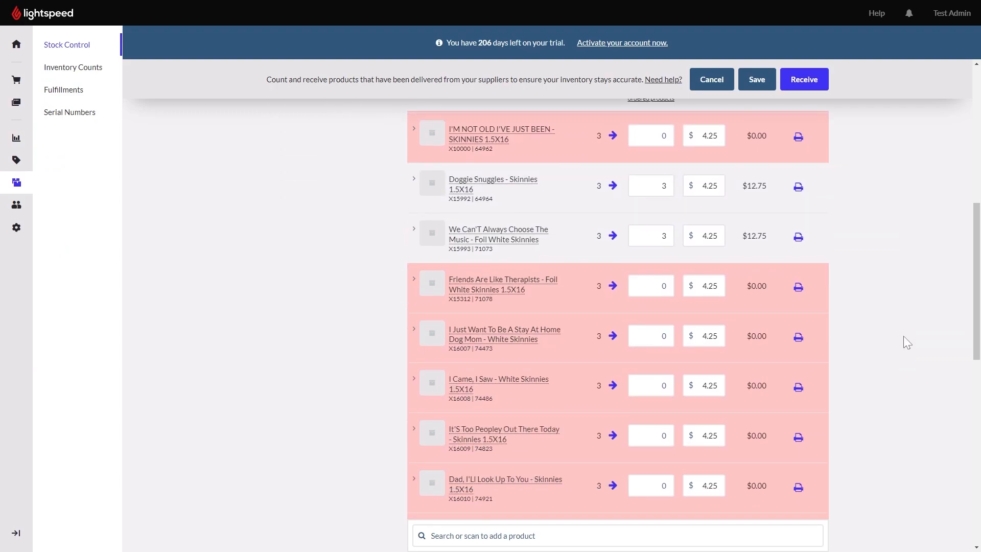